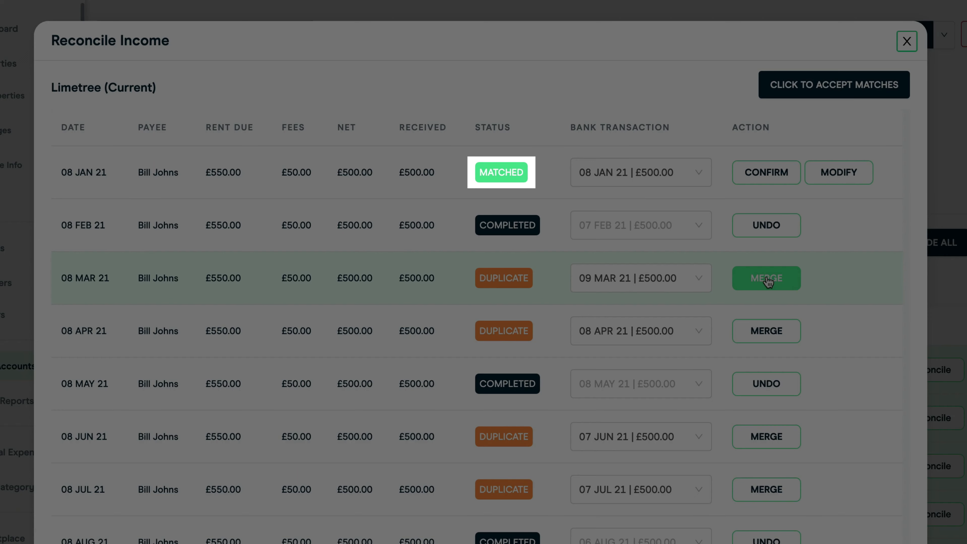
# Merge the duplicate Limetree rent entries of 08 Mar 21, 08 Apr 21 and 08 Jun 21 with their bank transactions
pyautogui.click(767, 278)
pyautogui.click(766, 332)
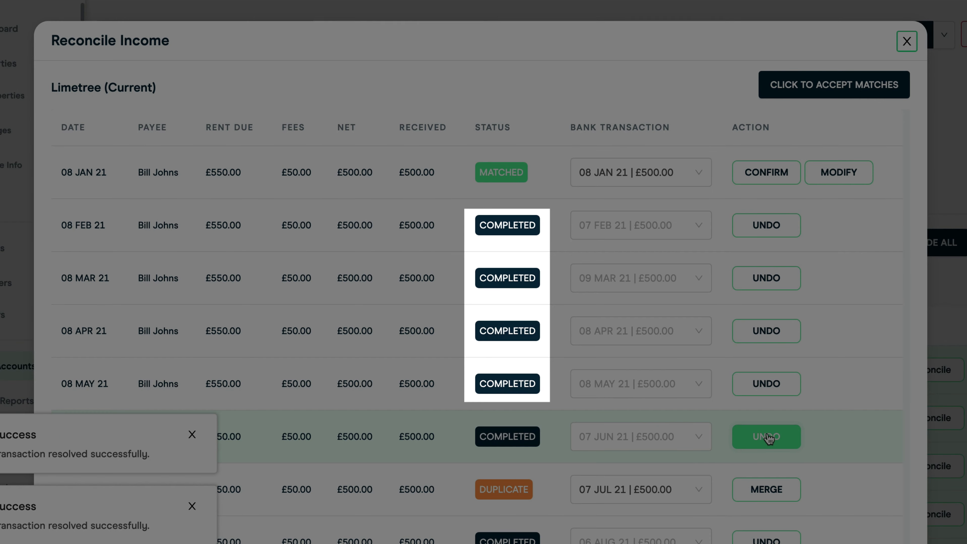
pyautogui.click(767, 437)
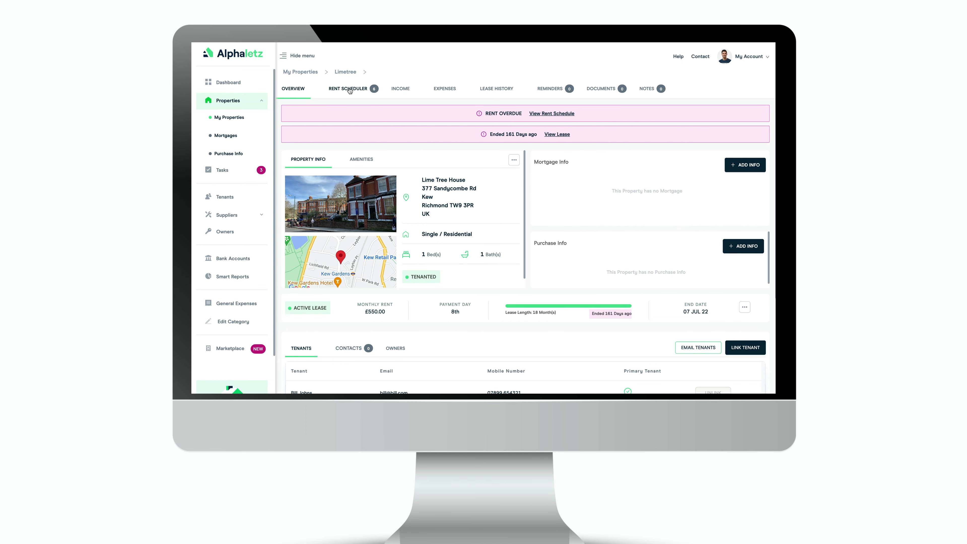
# Open Limetree's rent scheduler and mark the rent due 08 Feb 21 as paid
pyautogui.click(350, 91)
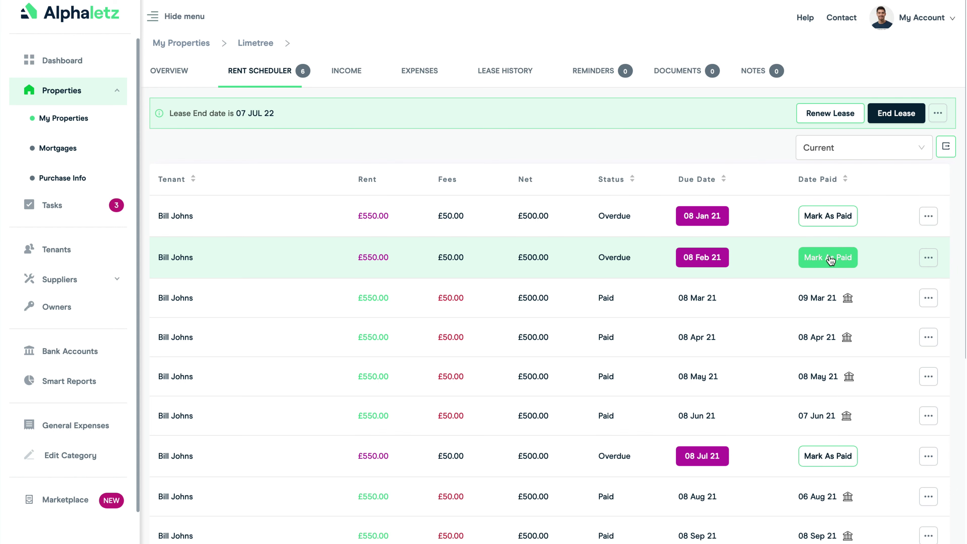
pyautogui.click(830, 260)
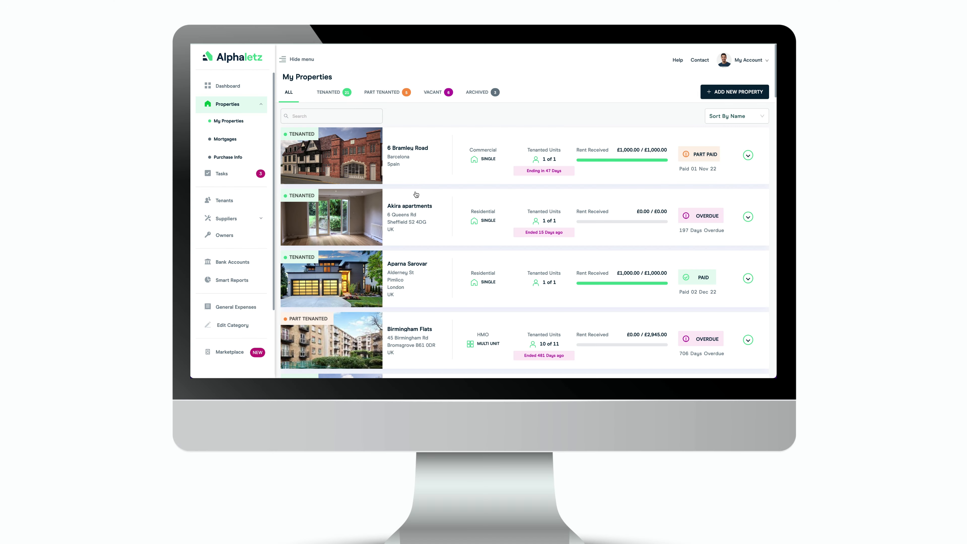
# Find the Limetree property in the My Properties list and open its overview
pyautogui.scroll(-5, 410, 202)
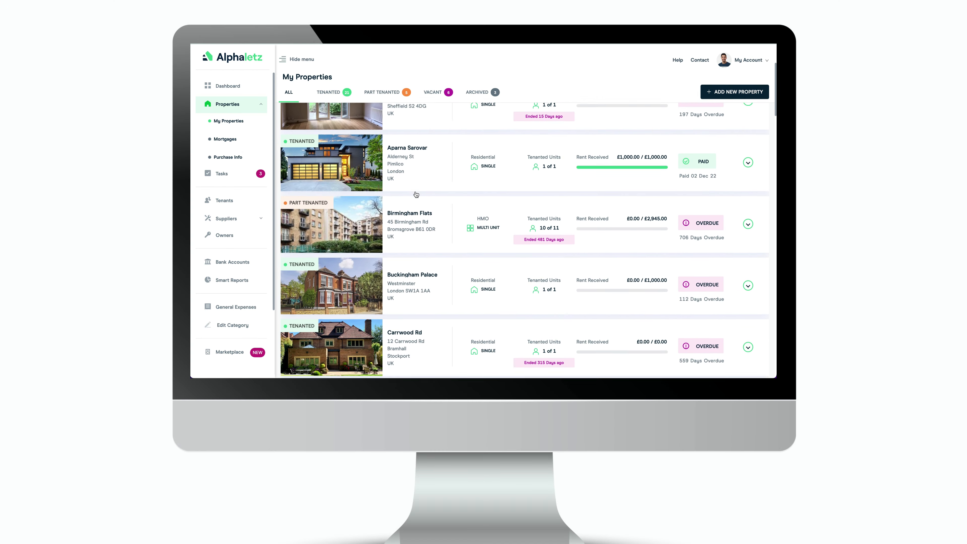
pyautogui.scroll(-10, 410, 202)
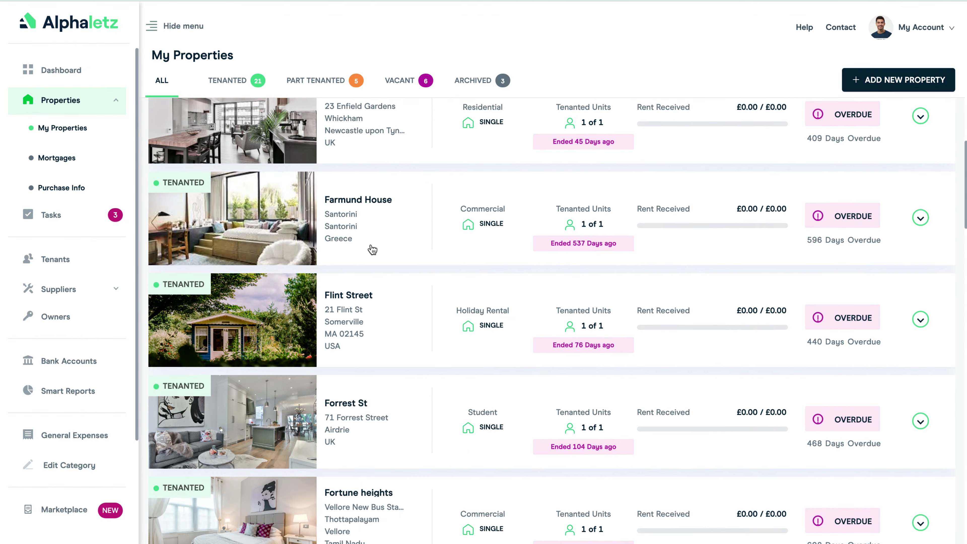
pyautogui.scroll(-10, 372, 250)
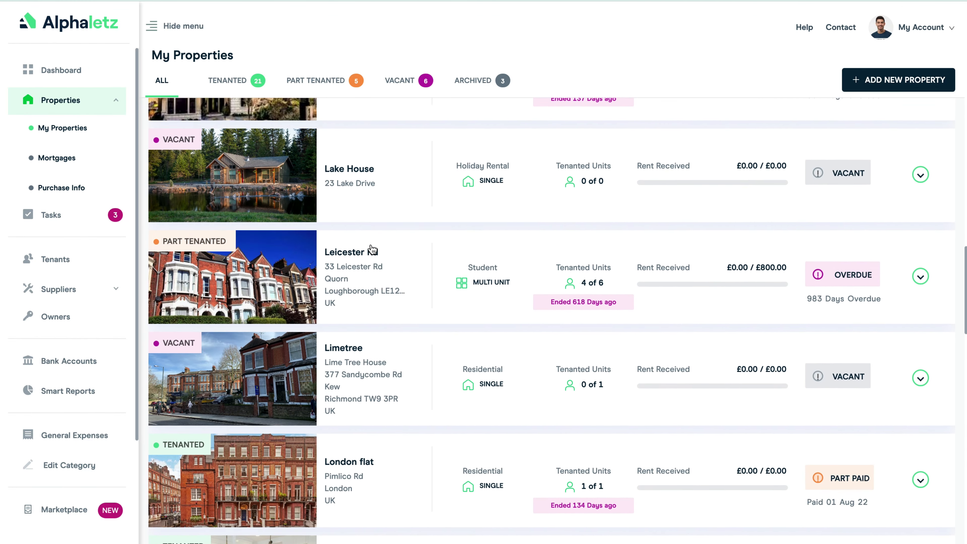
pyautogui.scroll(-1, 373, 249)
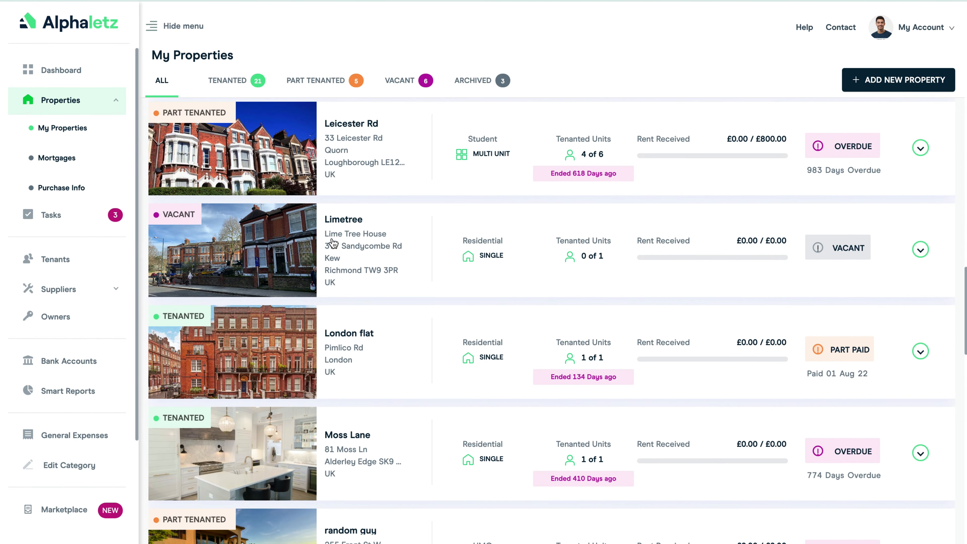
pyautogui.click(344, 221)
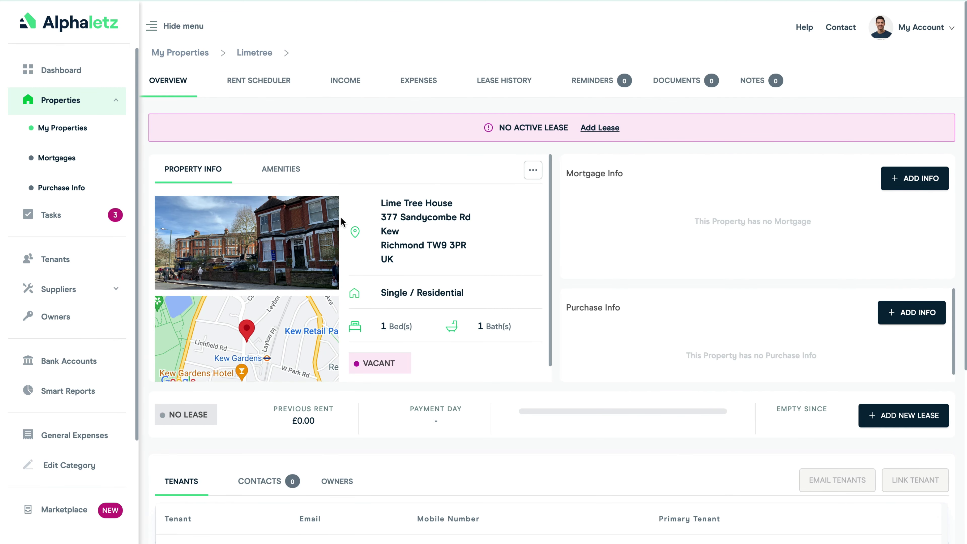
# Start a new lease for Limetree and select the existing tenant as primary tenant
pyautogui.click(594, 129)
pyautogui.click(647, 147)
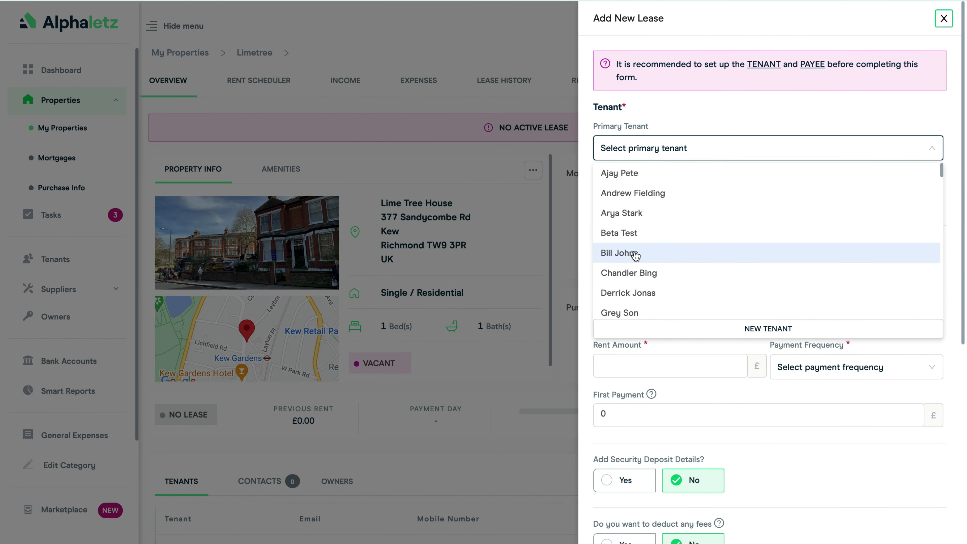
pyautogui.click(636, 255)
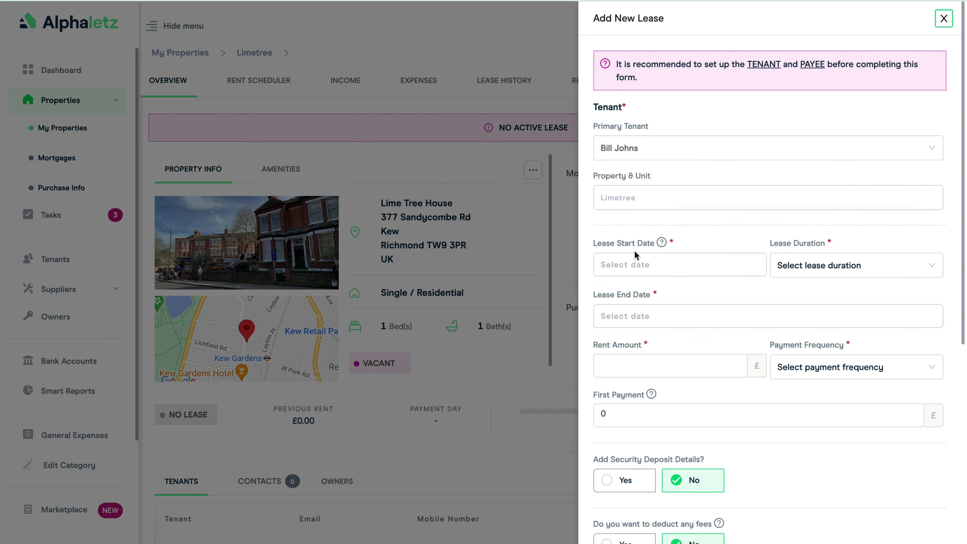
# Set the lease start date to 05-01-2021 and the lease duration to 18 months
pyautogui.click(654, 265)
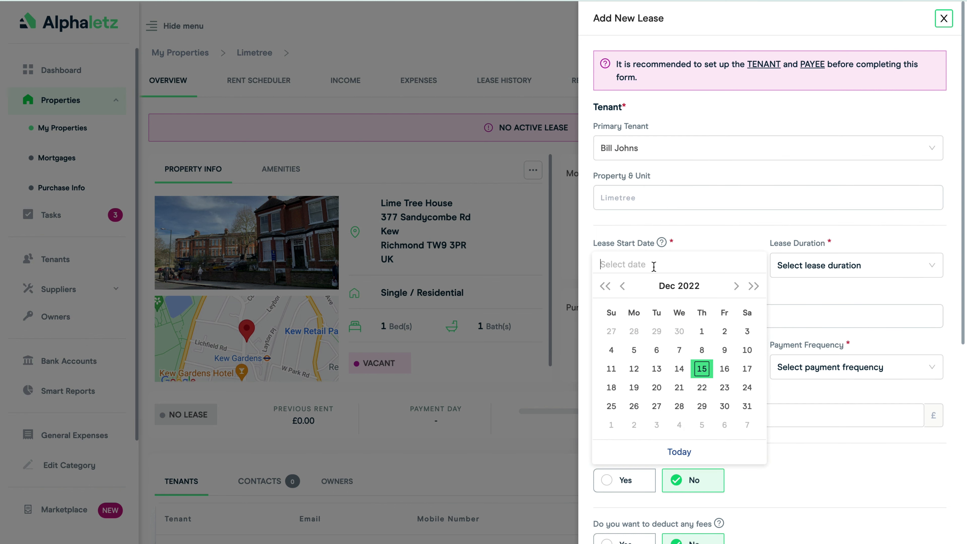
pyautogui.click(606, 286)
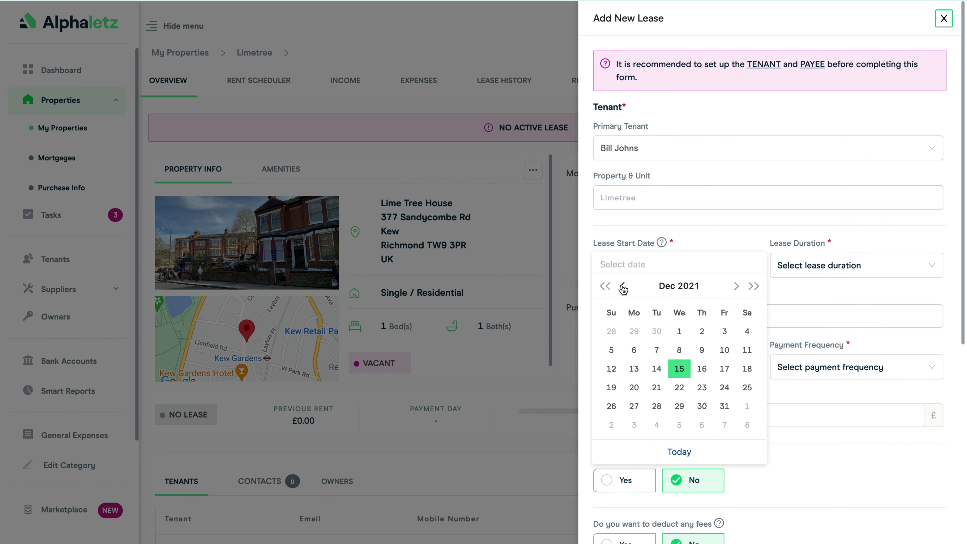
pyautogui.click(605, 285)
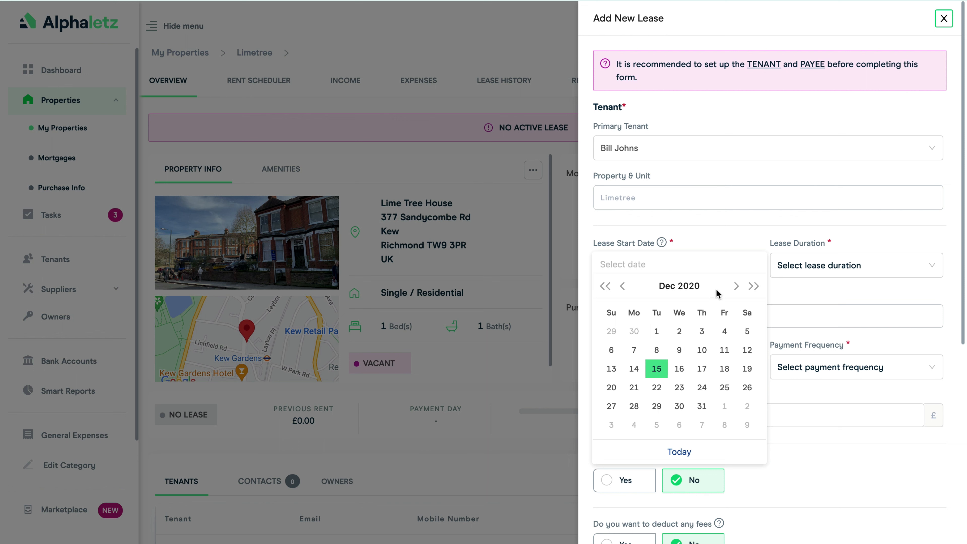
pyautogui.click(736, 286)
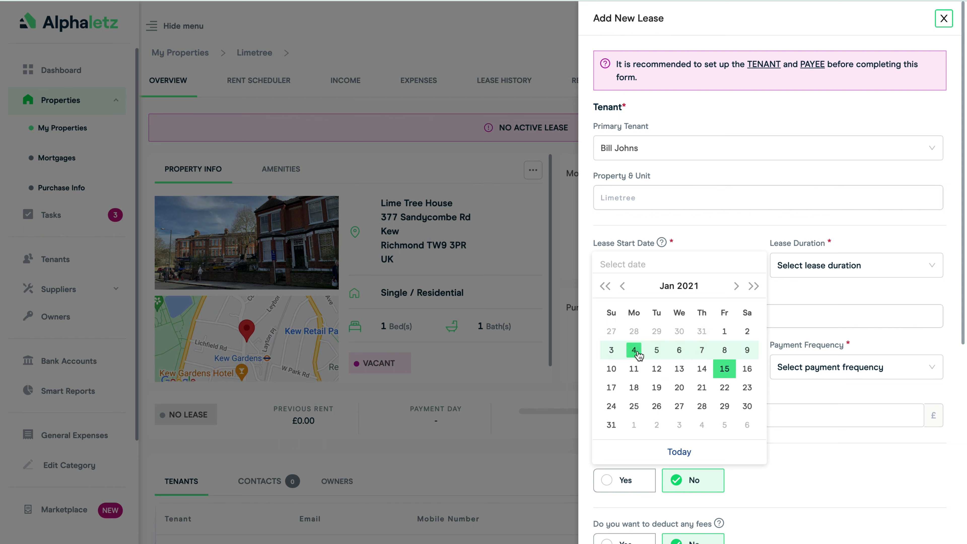
pyautogui.click(654, 351)
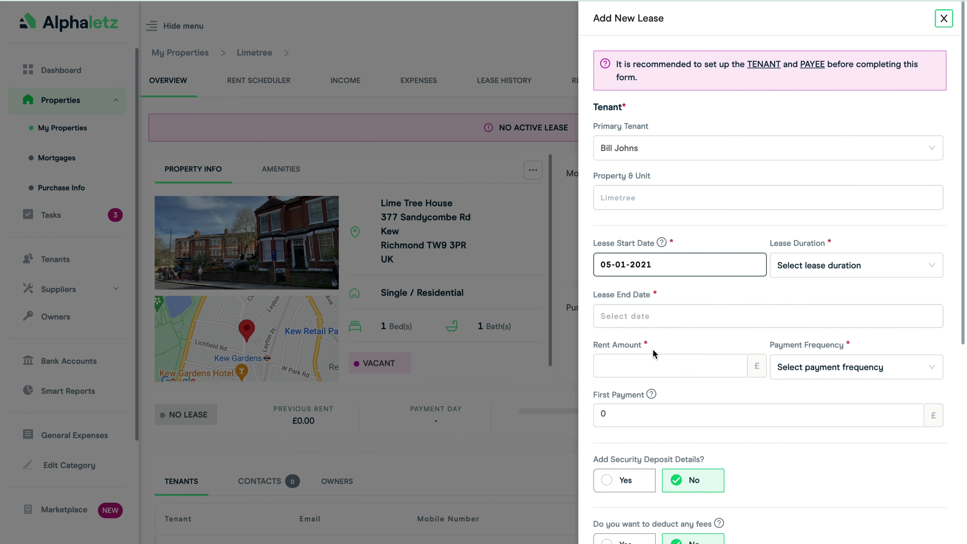
pyautogui.click(830, 265)
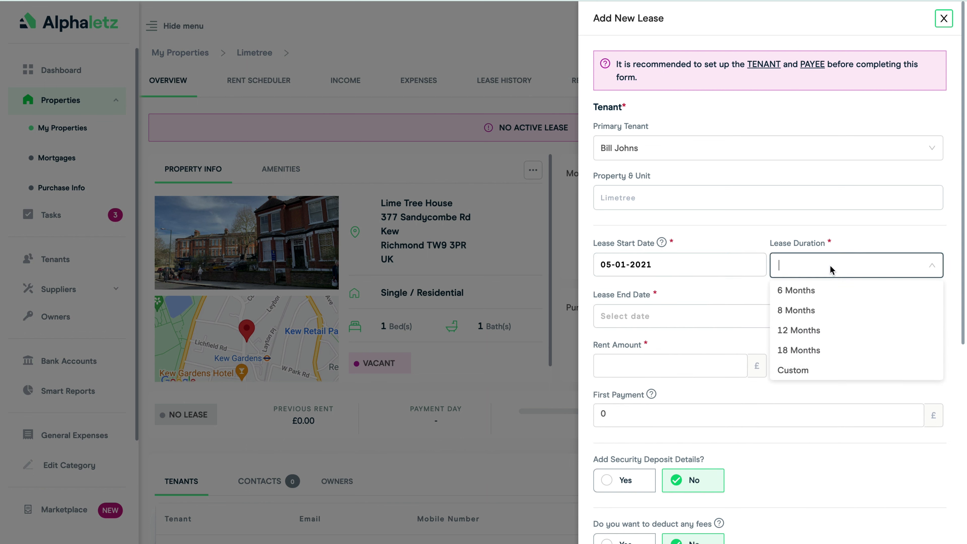
pyautogui.click(812, 351)
# Set the rent amount to £550 with a monthly payment frequency
pyautogui.click(614, 365)
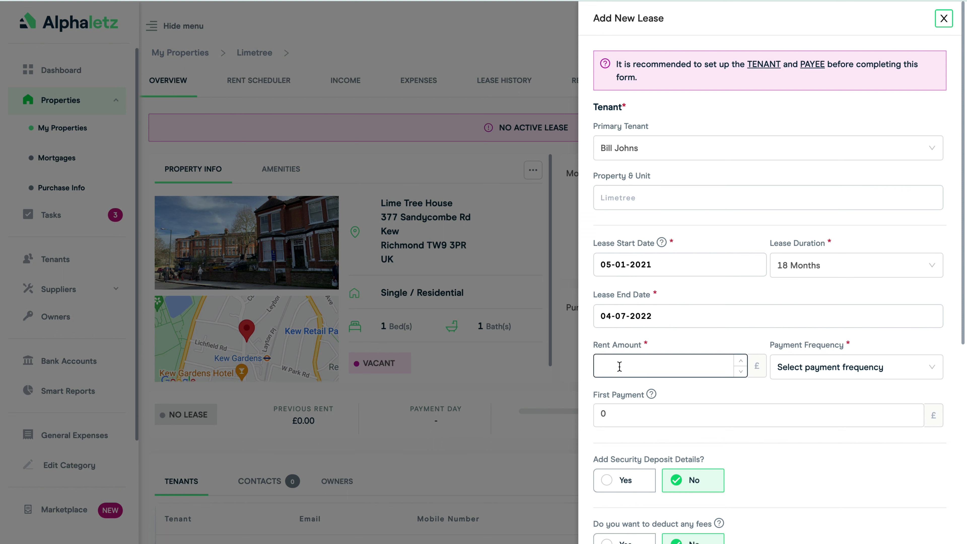
pyautogui.click(804, 367)
pyautogui.click(804, 437)
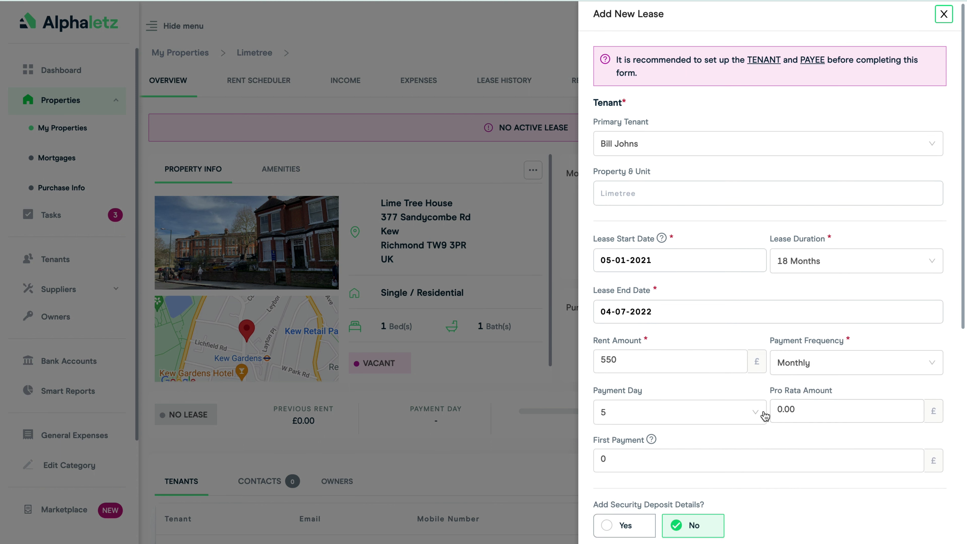
# Add a £50 fee deduction to the lease with payee Belvoir and expense category Other Allowable Property Expenses
pyautogui.scroll(-5, 729, 412)
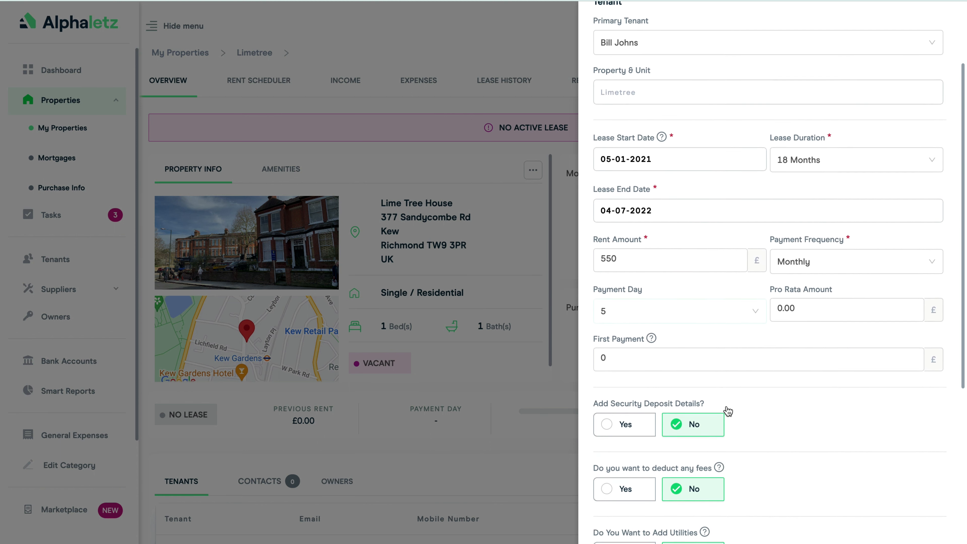
pyautogui.scroll(-2, 726, 405)
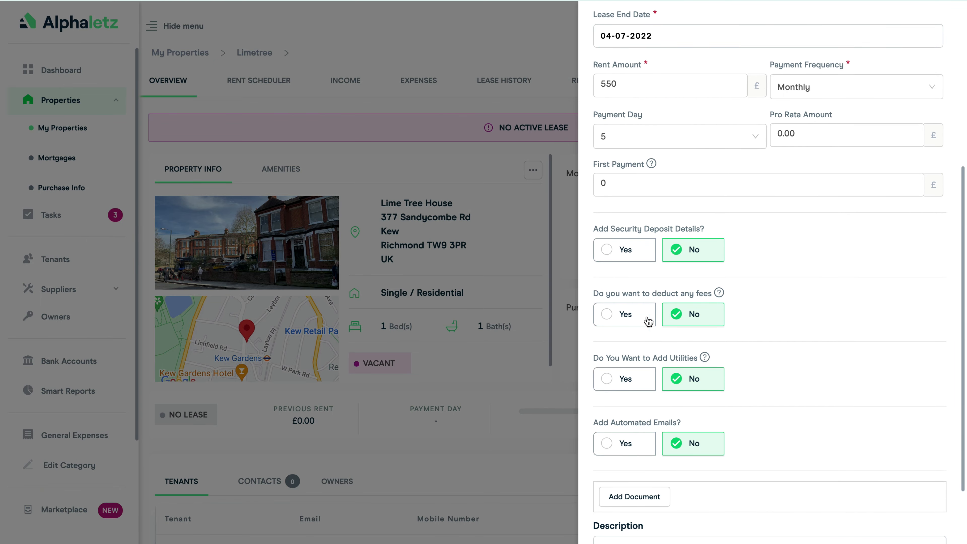
pyautogui.click(607, 316)
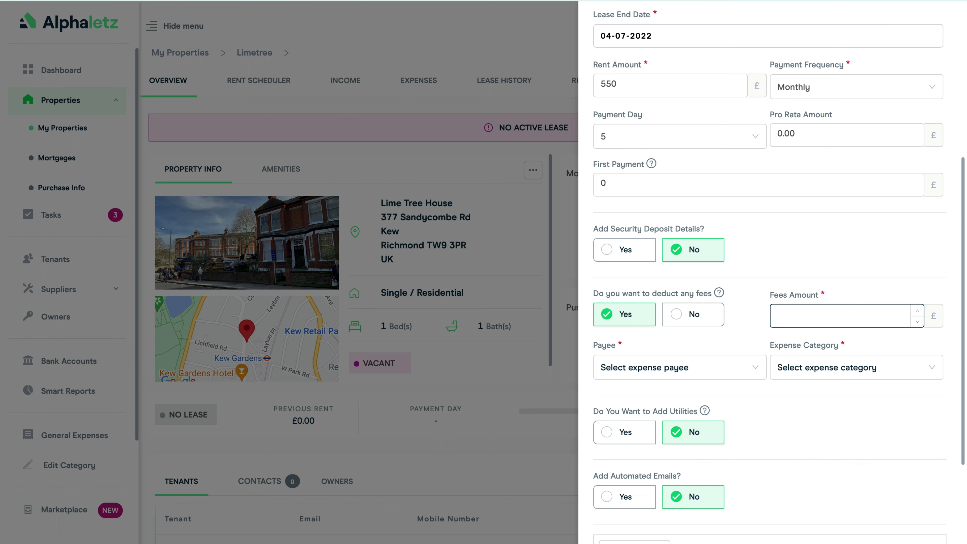
pyautogui.click(677, 367)
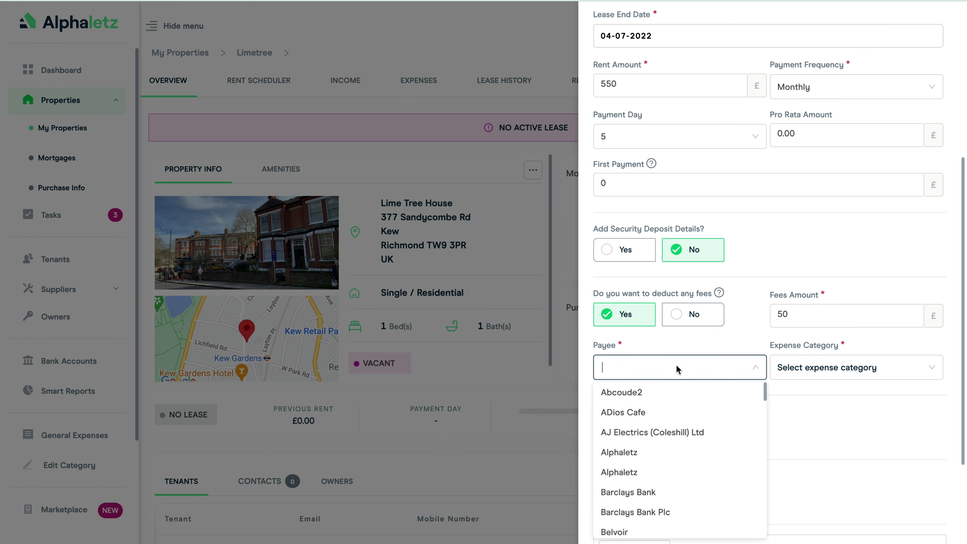
pyautogui.scroll(-2, 678, 417)
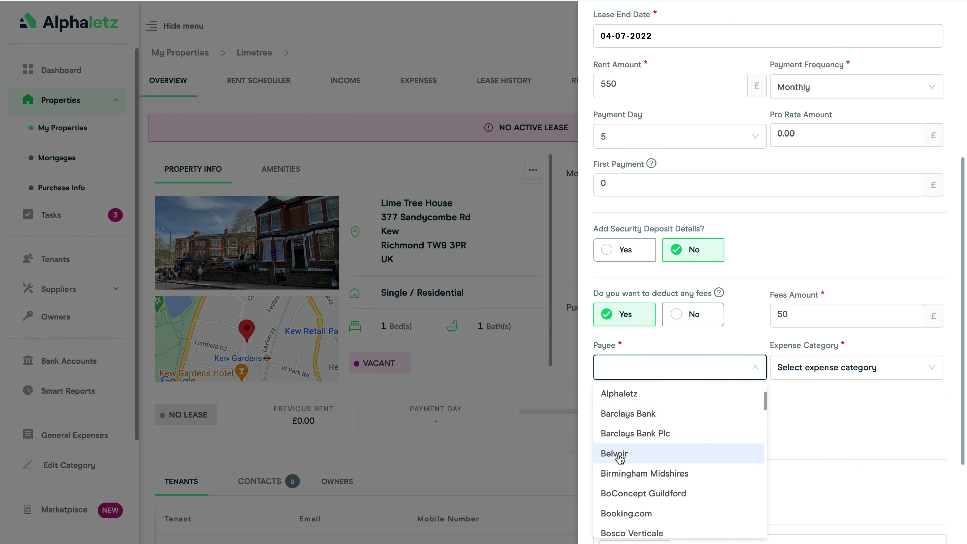
pyautogui.click(634, 459)
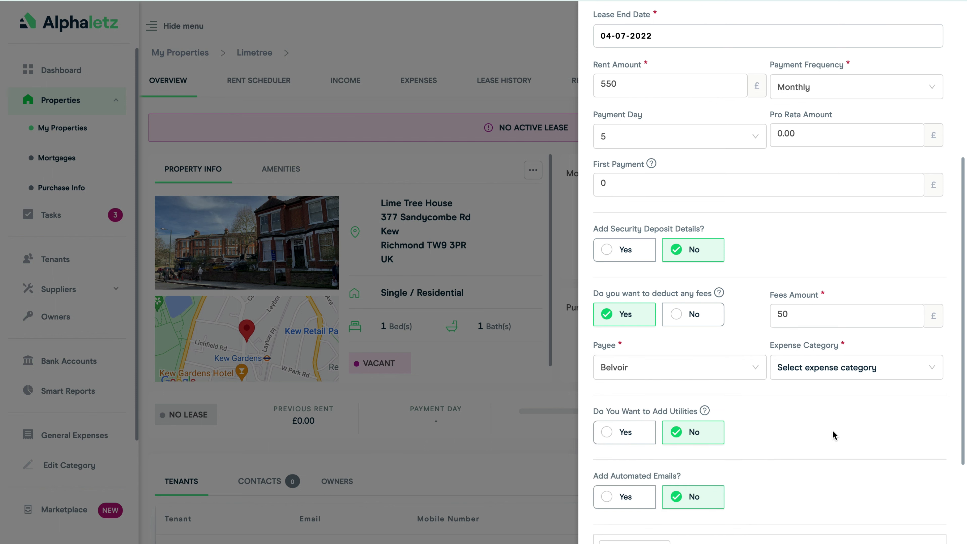
pyautogui.click(824, 372)
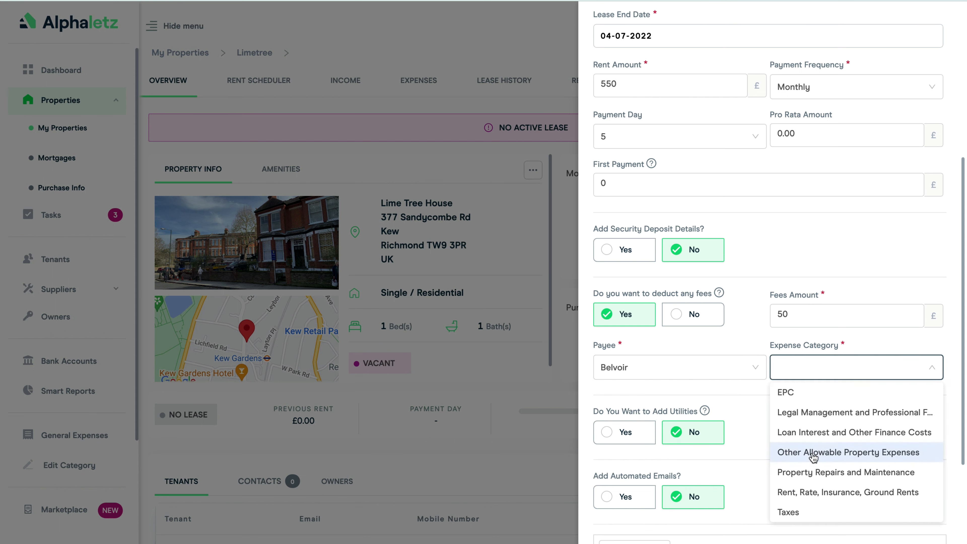
pyautogui.click(843, 454)
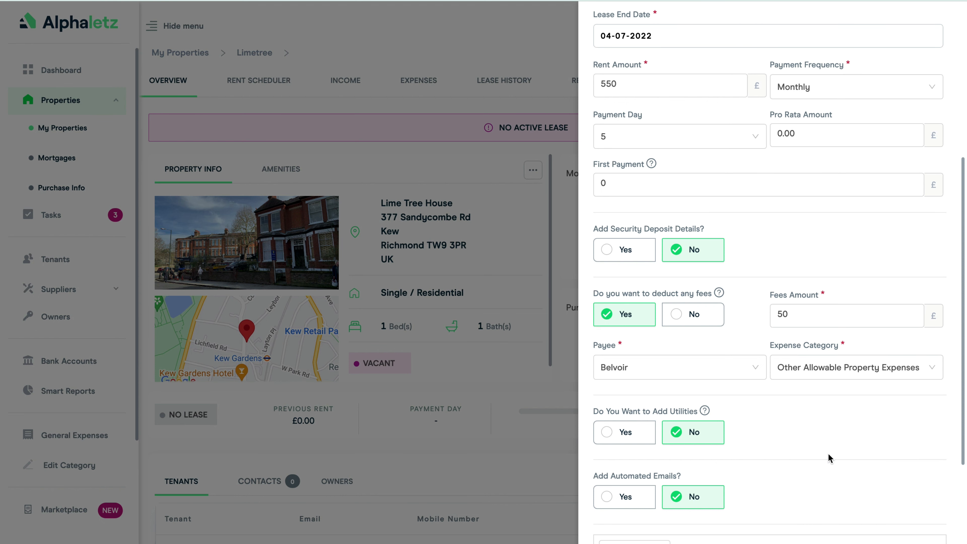
# Save the lease and decline reconciling the historical payments
pyautogui.scroll(-3, 812, 452)
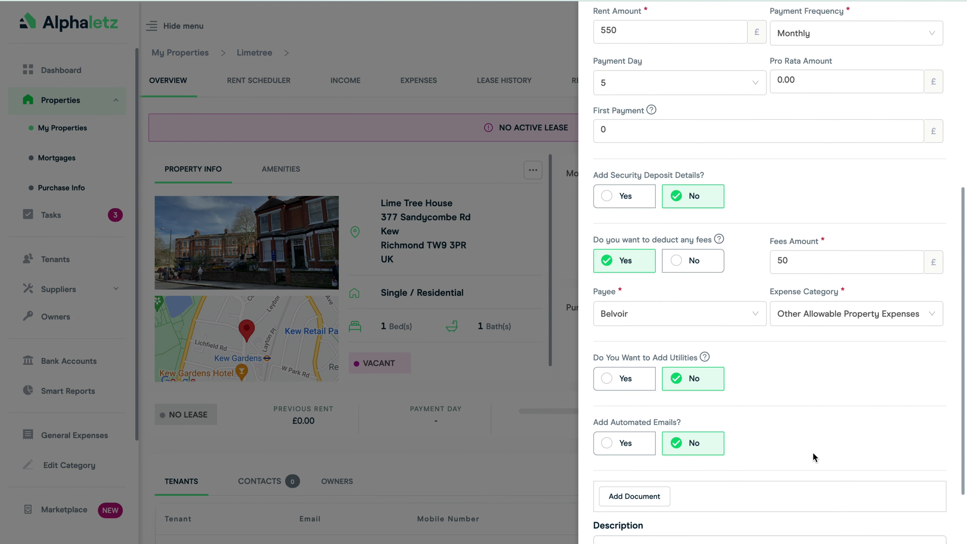
pyautogui.scroll(-2, 813, 452)
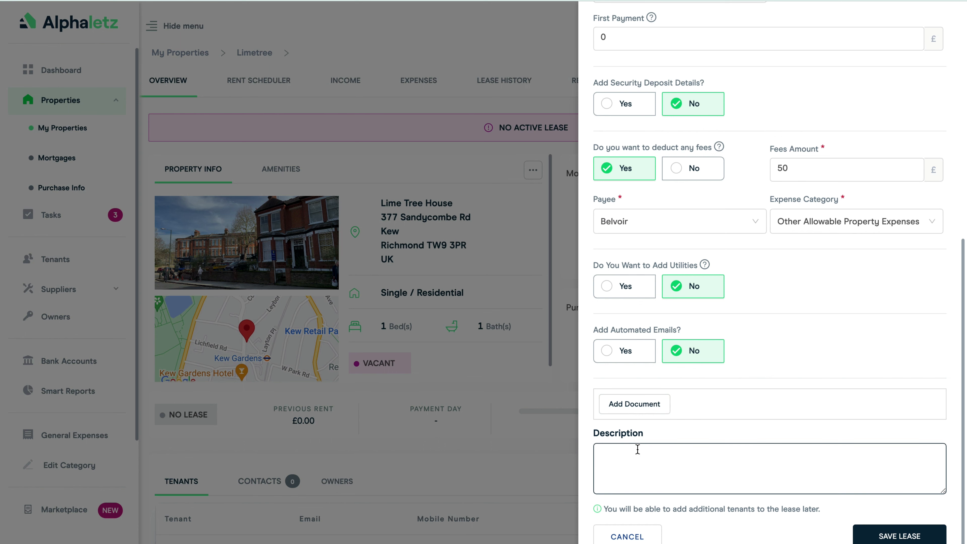
pyautogui.scroll(-1, 732, 465)
pyautogui.click(895, 528)
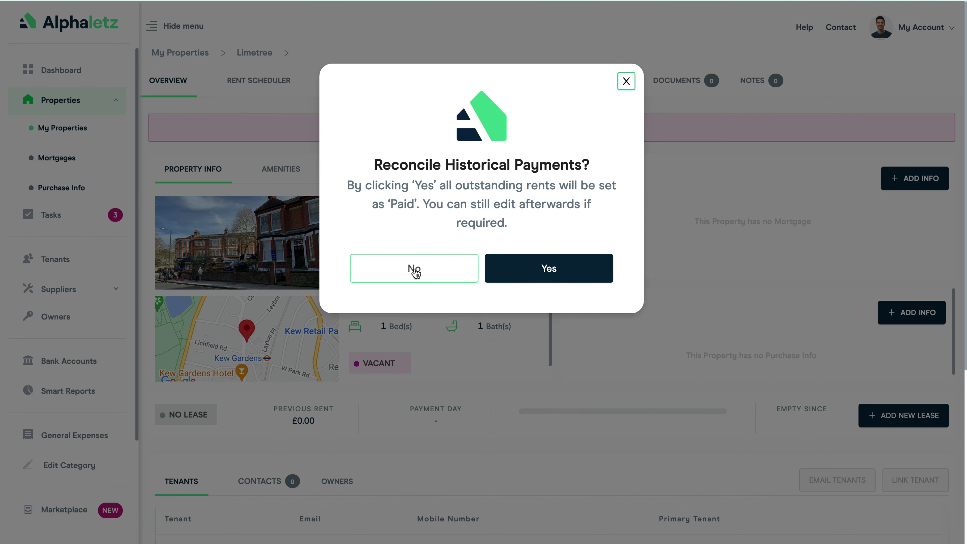
pyautogui.click(414, 270)
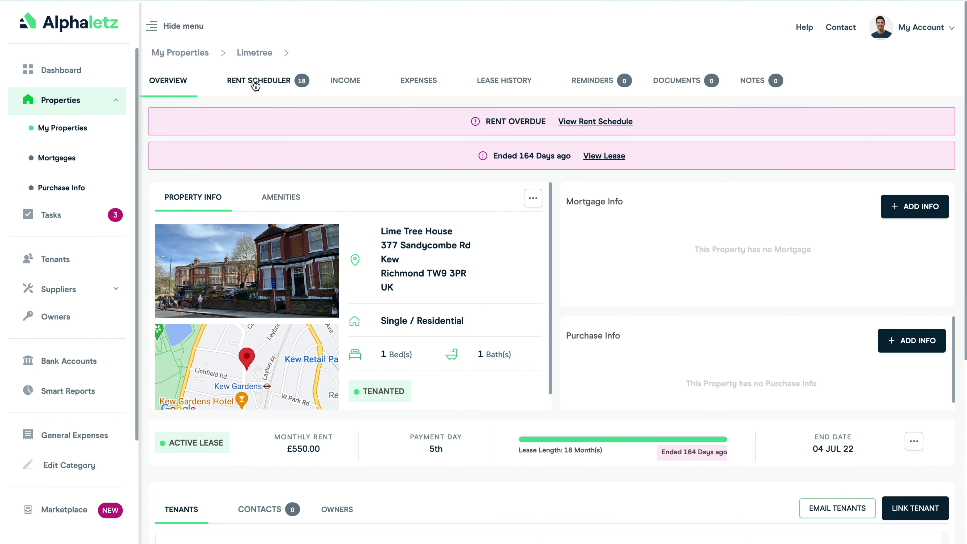
# Open the new lease's rent scheduler and mark the rent due 05 Jul 21 as paid
pyautogui.click(255, 84)
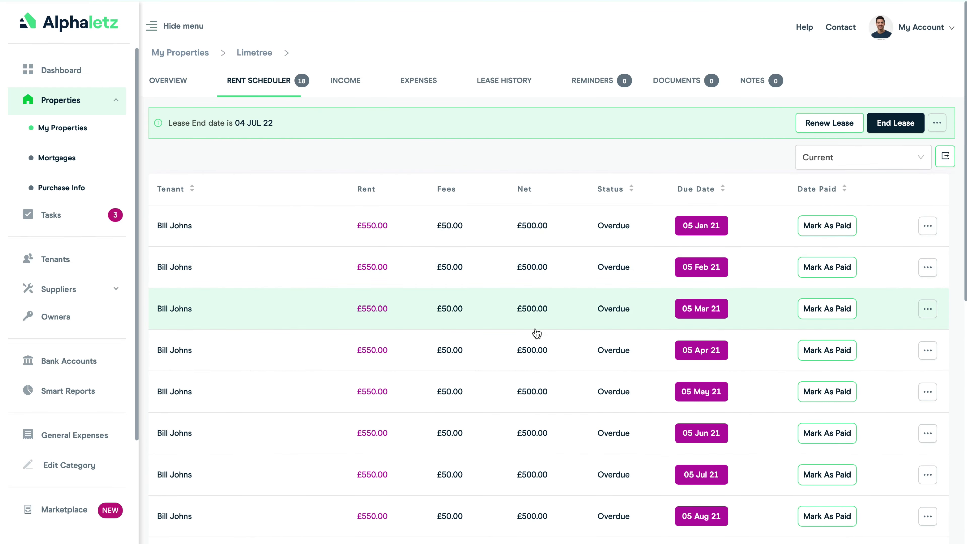
pyautogui.scroll(-5, 537, 333)
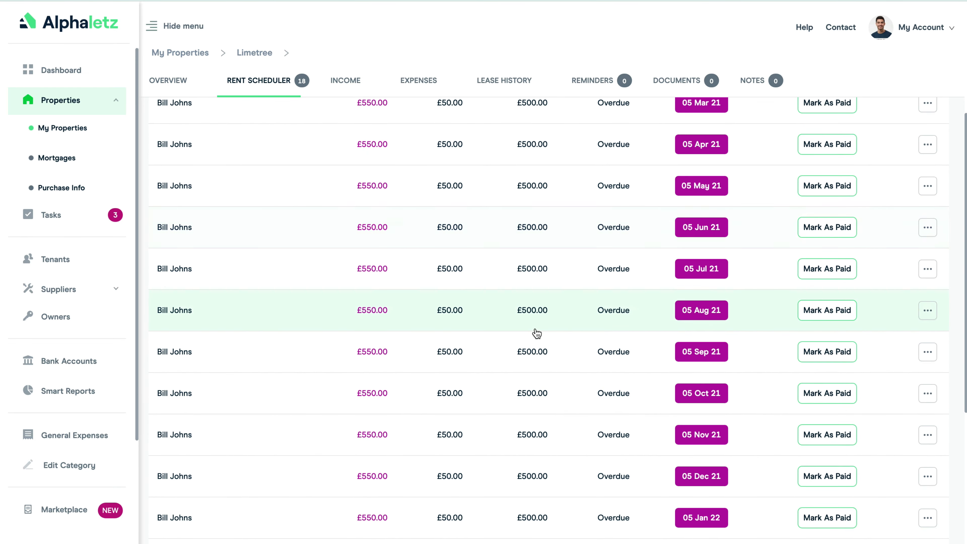
pyautogui.scroll(-1, 537, 333)
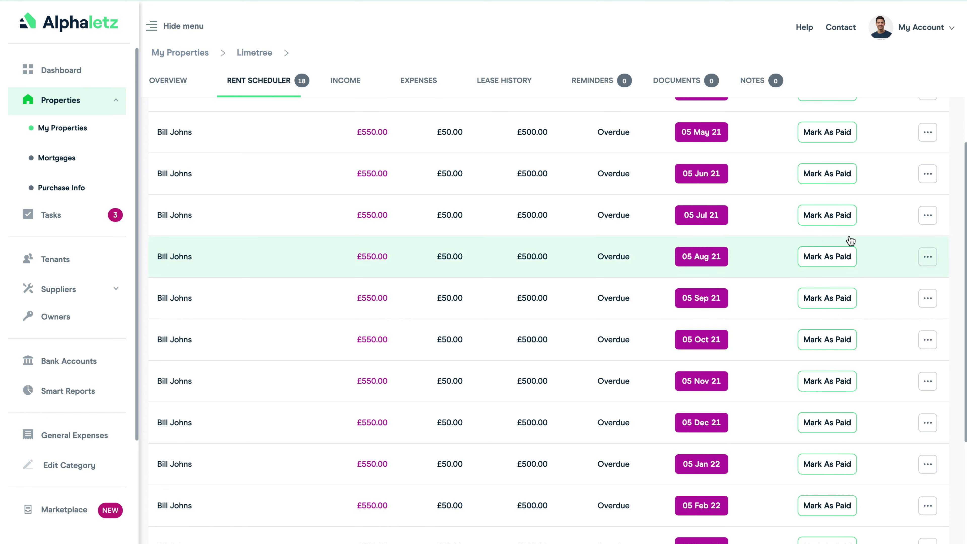
pyautogui.click(833, 216)
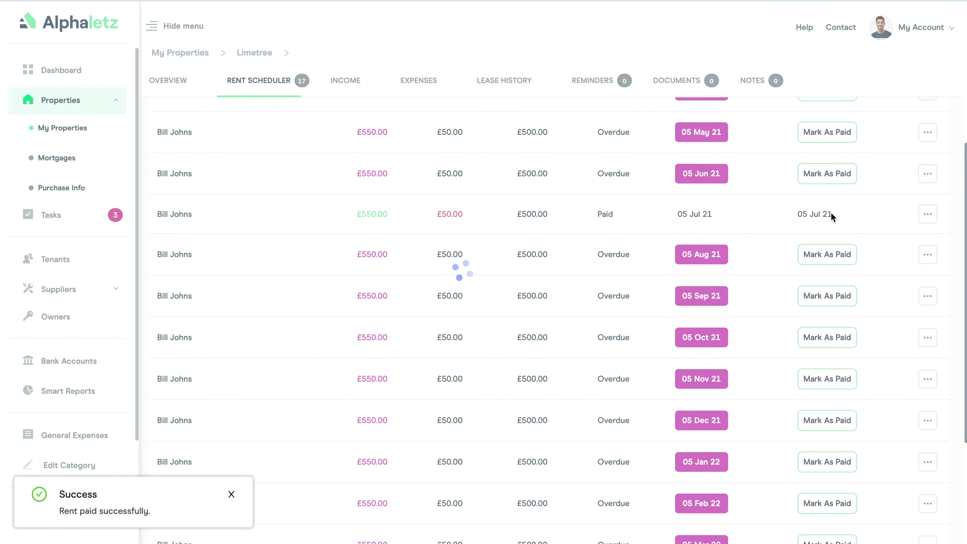
# Mark the rents due 05 Dec 21 and 05 Mar 22 as paid in the rent scheduler
pyautogui.click(826, 420)
pyautogui.scroll(-5, 779, 416)
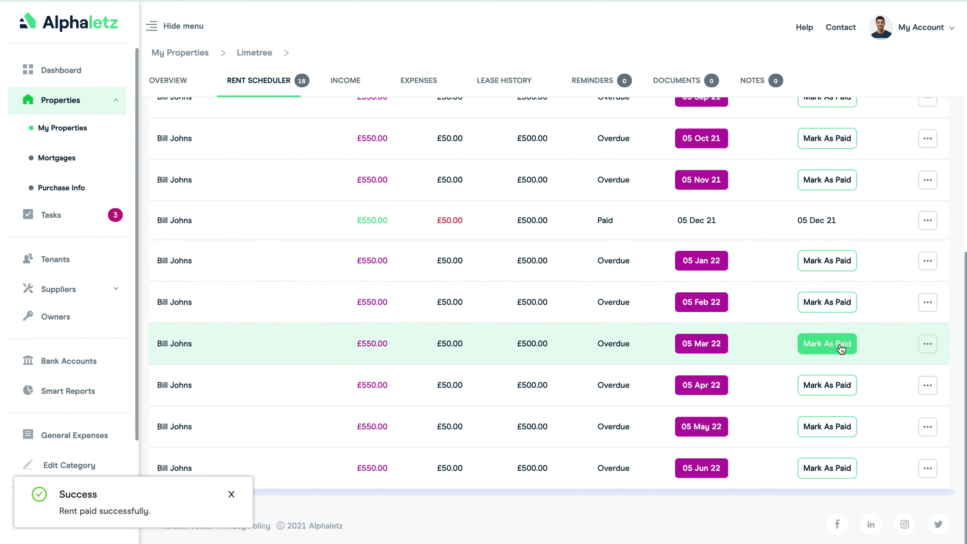
pyautogui.click(817, 345)
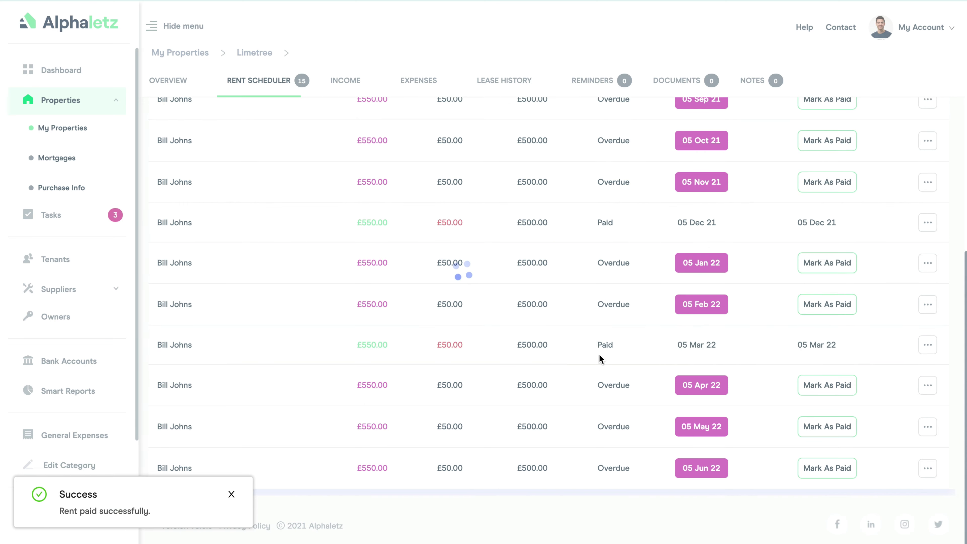
pyautogui.scroll(10, 640, 362)
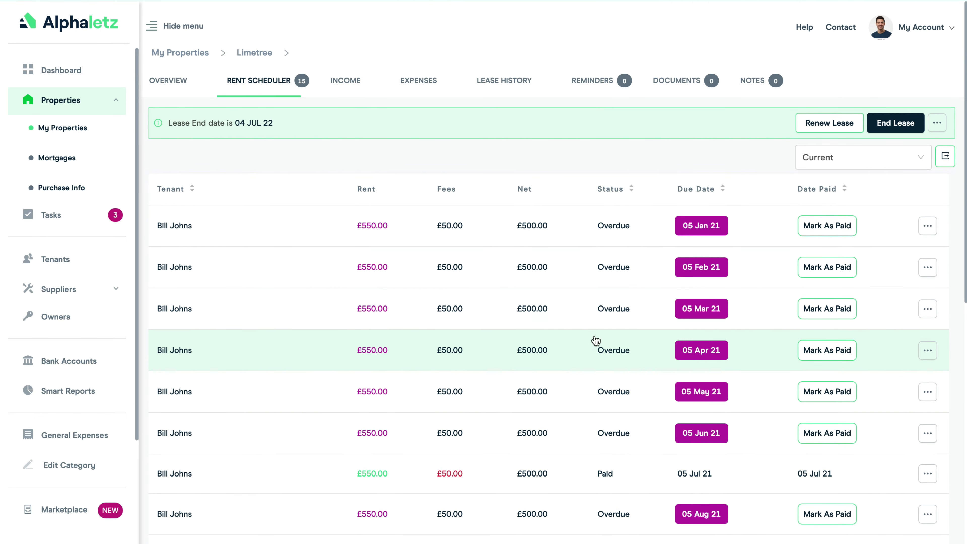
# Open the bank accounts and search the checking account's transactions under review for "united"
pyautogui.click(57, 364)
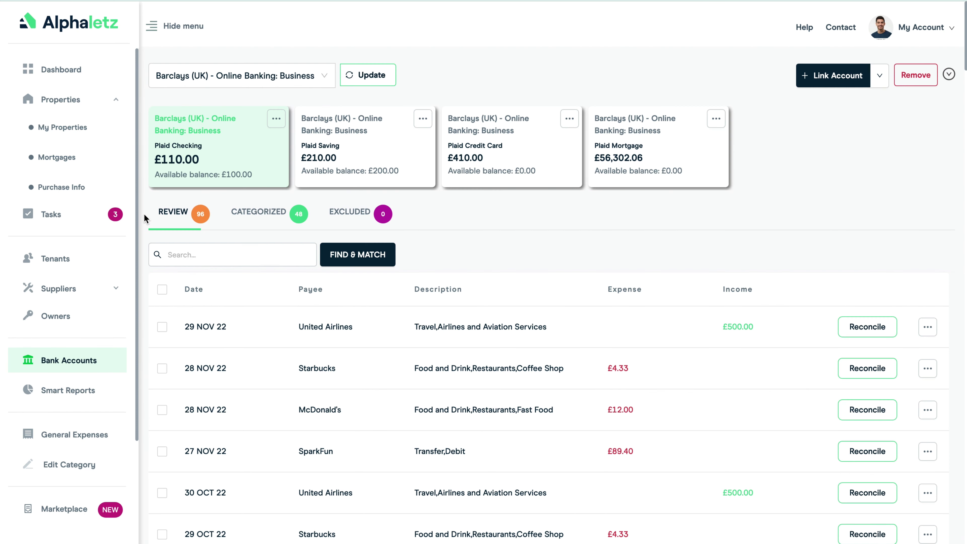
pyautogui.click(190, 254)
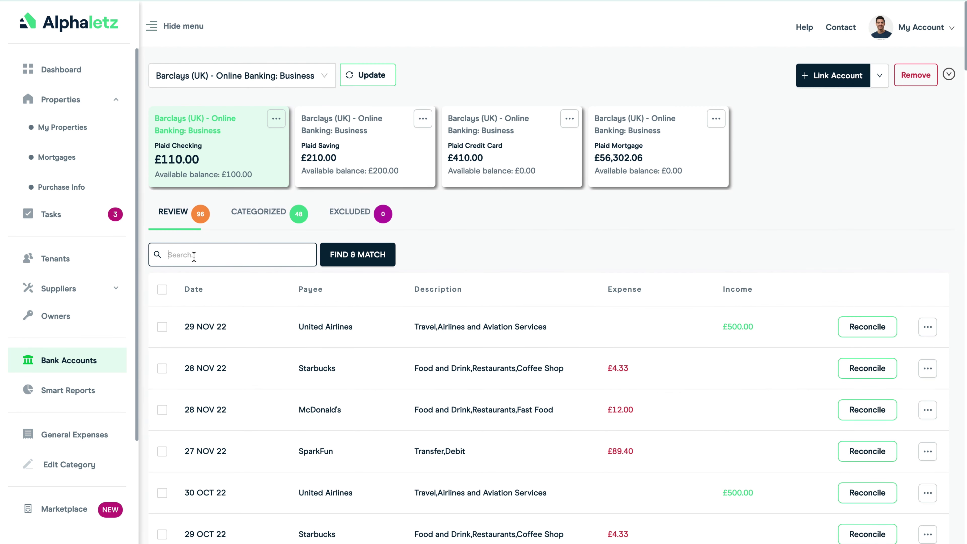
pyautogui.write('united')
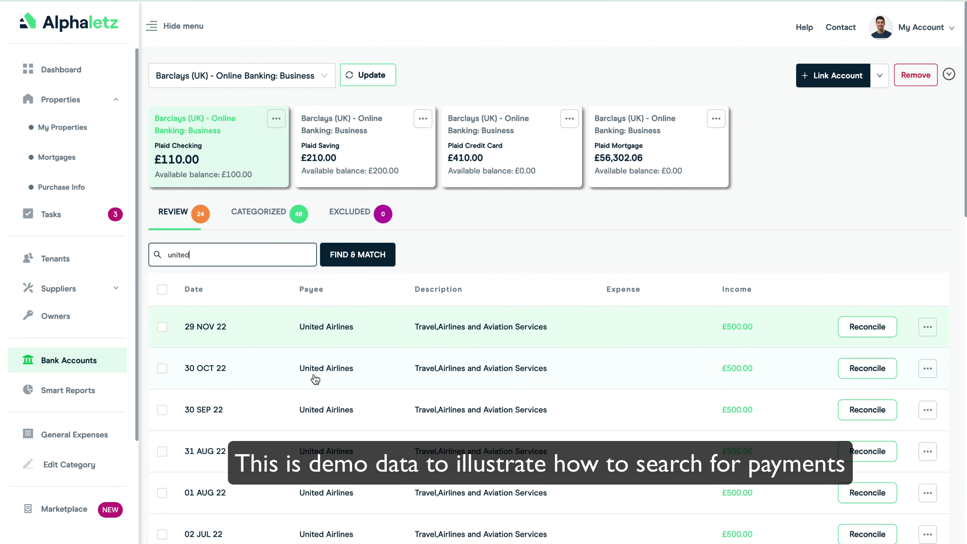
pyautogui.scroll(-2, 615, 404)
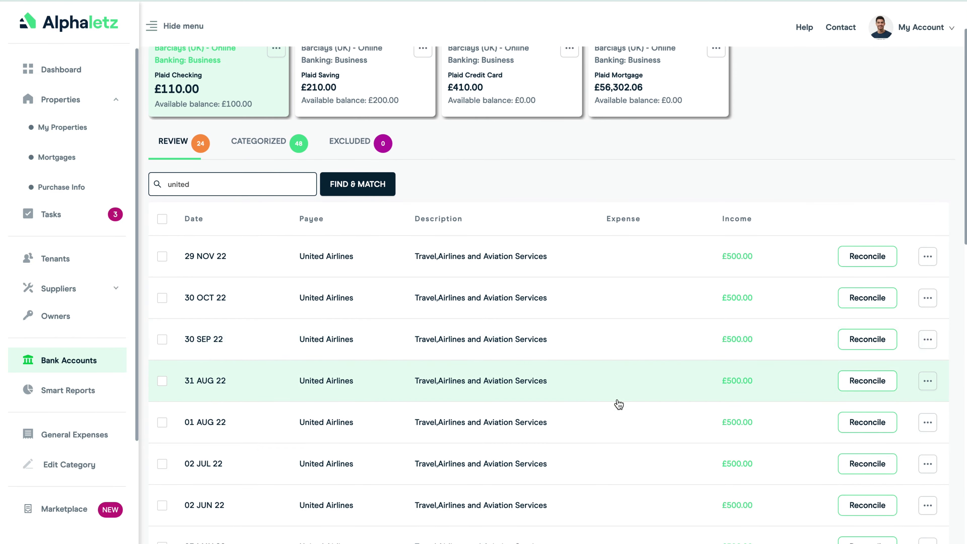
pyautogui.scroll(3, 617, 401)
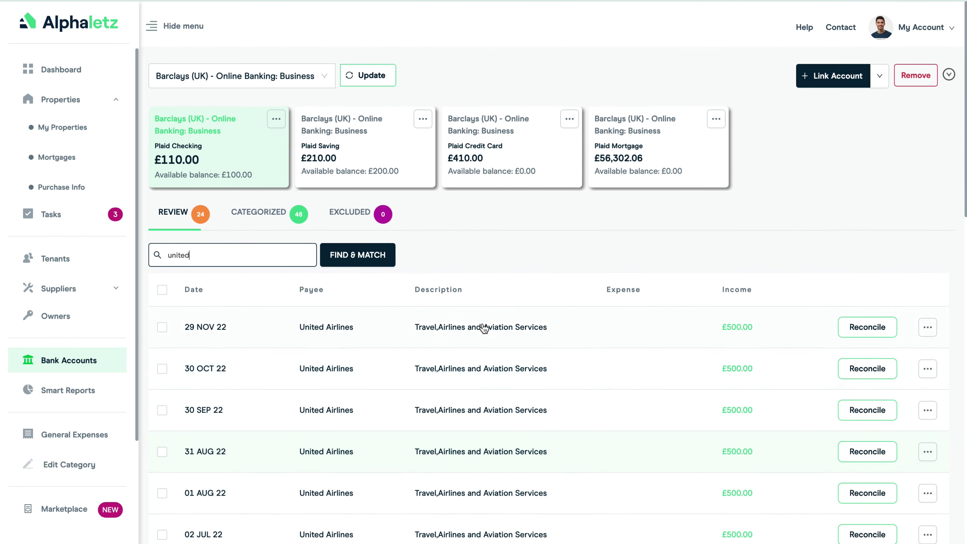
# Select all the found transactions and reconcile them together against the Limetree property's Current lease
pyautogui.click(352, 259)
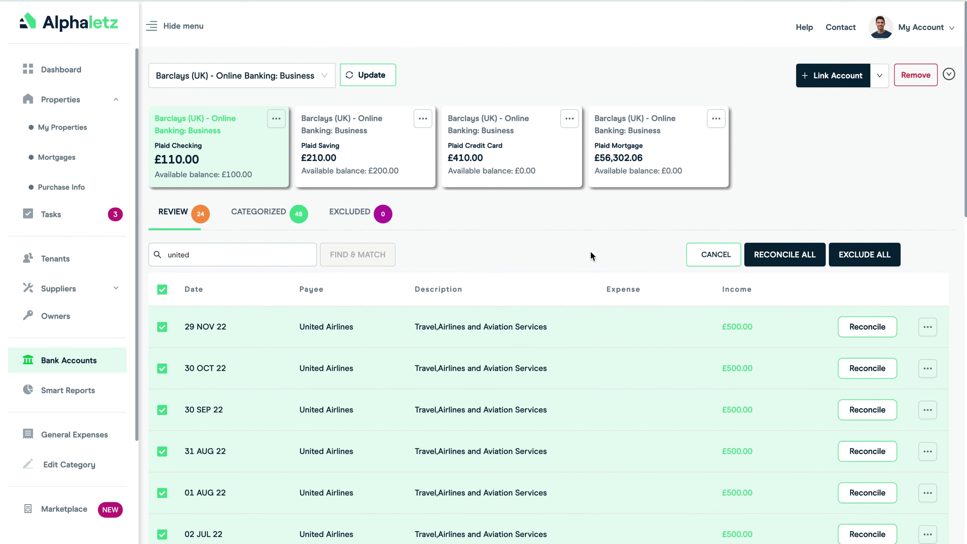
pyautogui.click(785, 257)
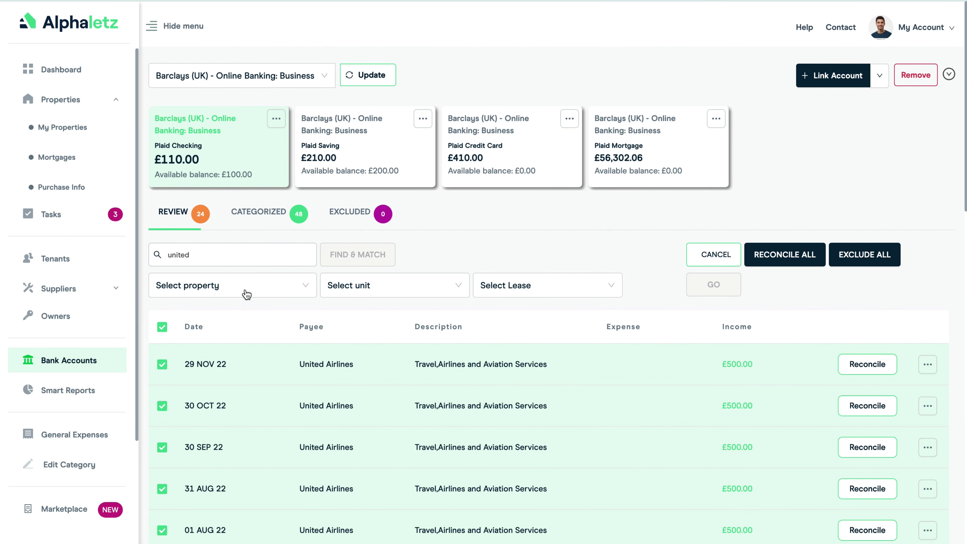
pyautogui.click(237, 293)
pyautogui.scroll(-6, 241, 363)
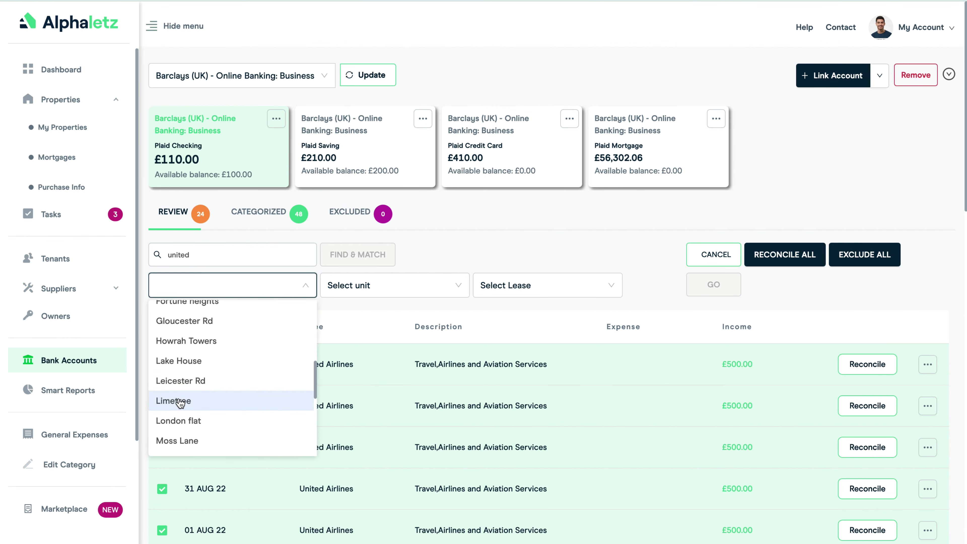
pyautogui.click(181, 403)
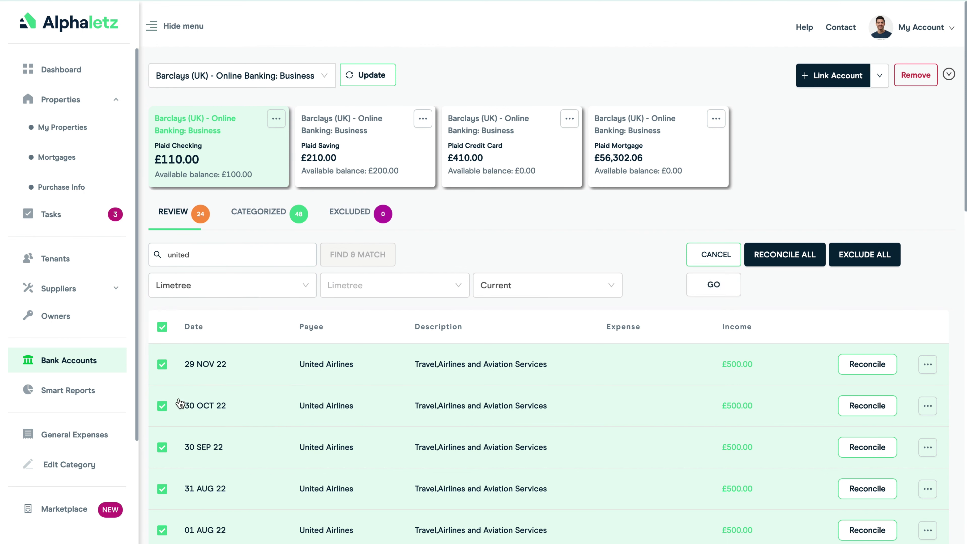
pyautogui.click(502, 292)
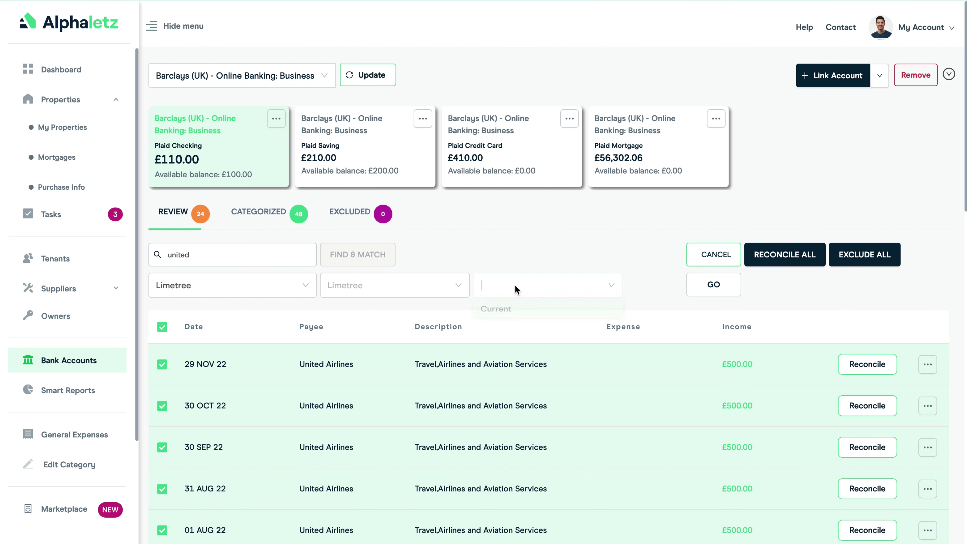
pyautogui.click(510, 313)
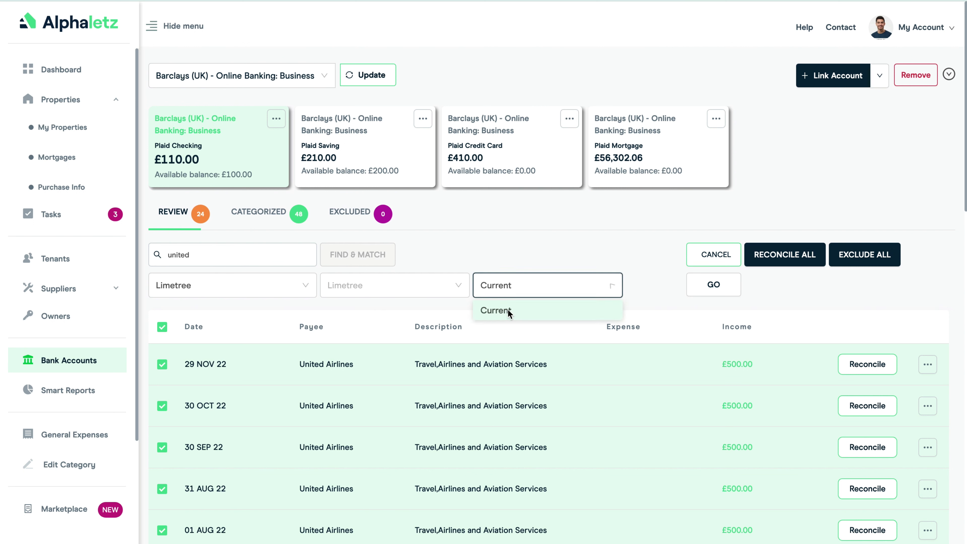
pyautogui.click(714, 286)
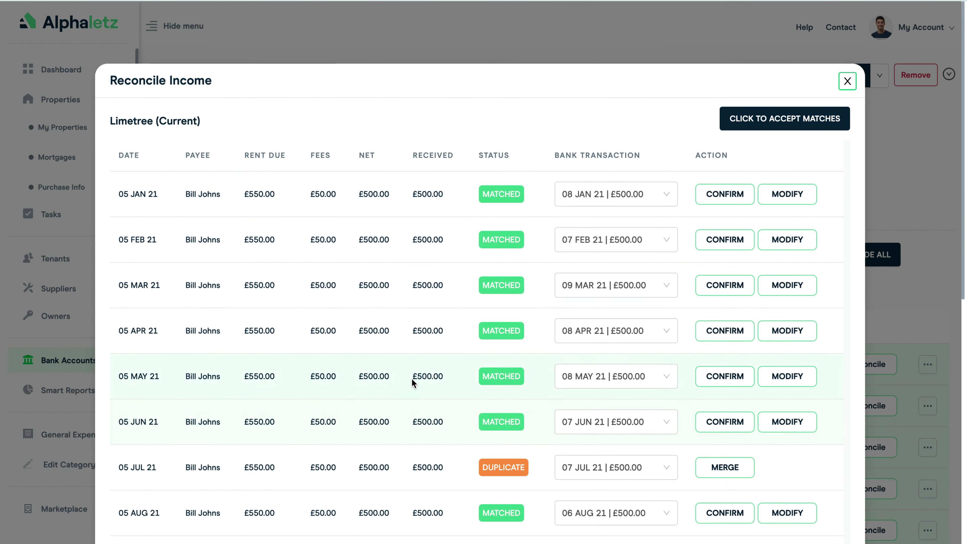
# Review the proposed income matches and confirm those for the rents due 05 Jan 21, 05 Feb 21 and 05 Mar 21
pyautogui.scroll(-9, 433, 386)
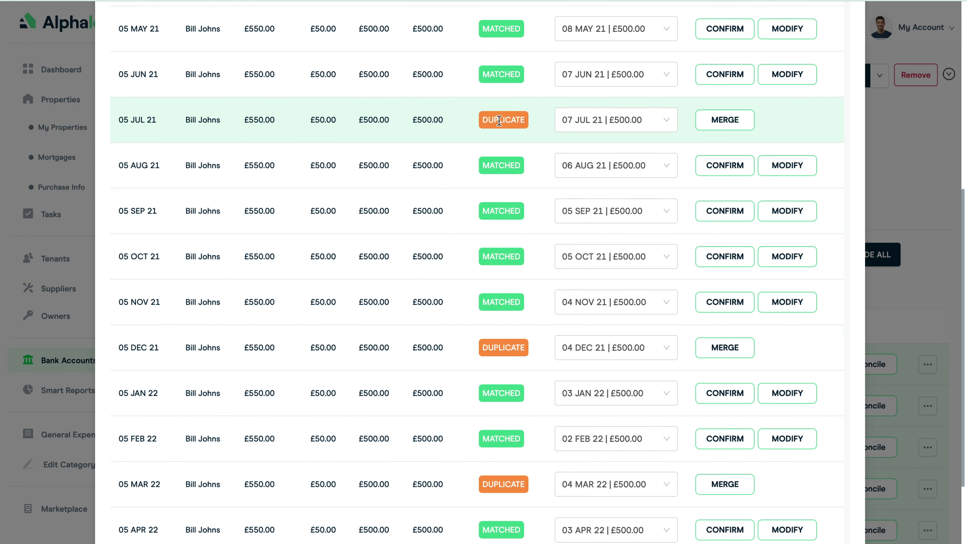
pyautogui.scroll(-3, 433, 346)
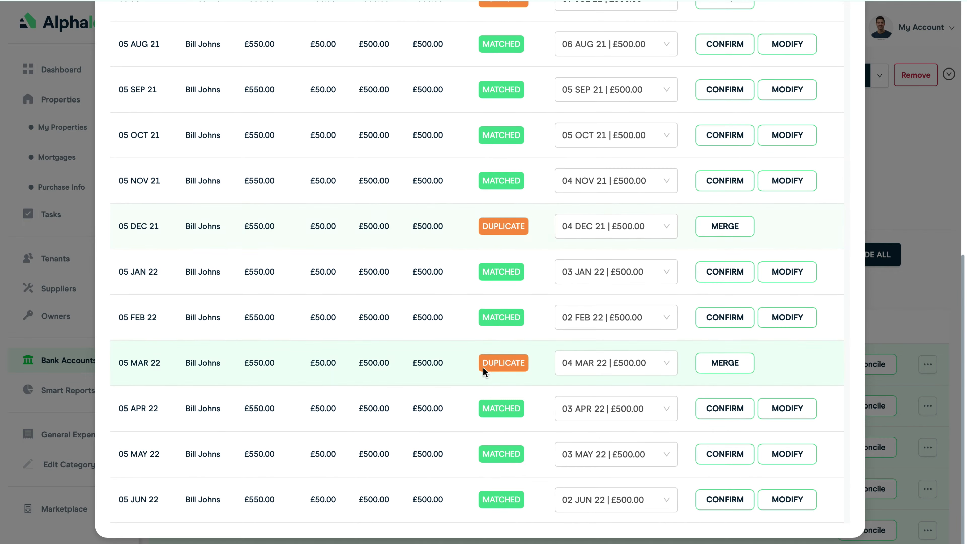
pyautogui.scroll(12, 414, 272)
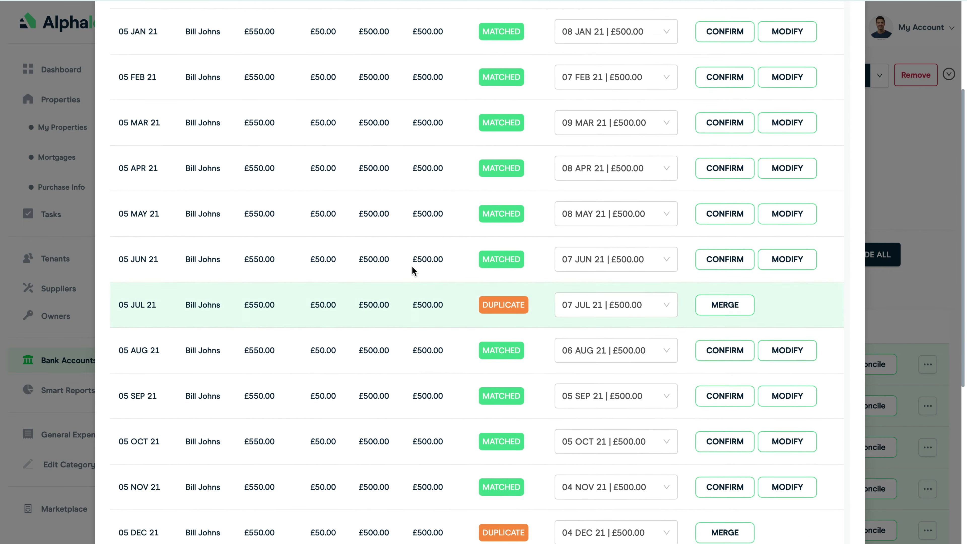
pyautogui.click(720, 167)
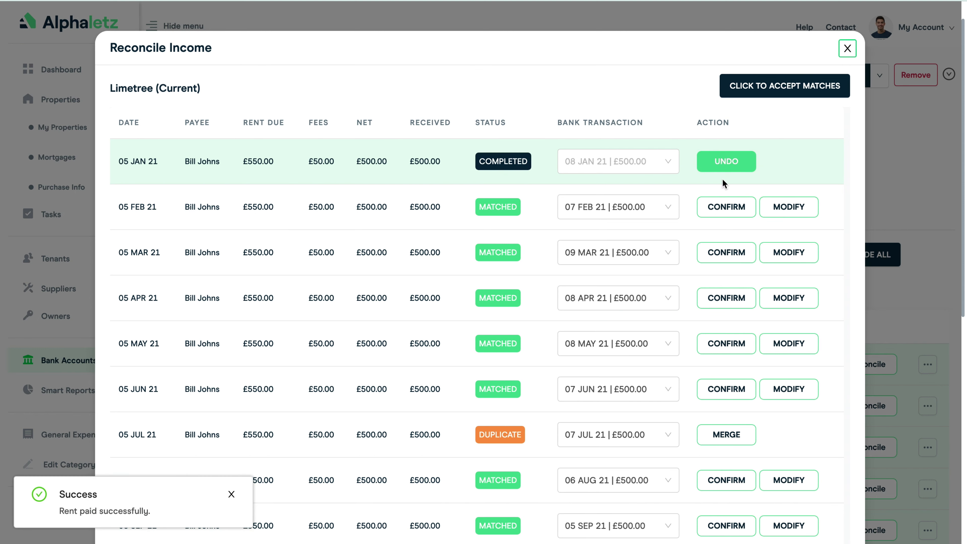
pyautogui.click(722, 206)
pyautogui.click(727, 258)
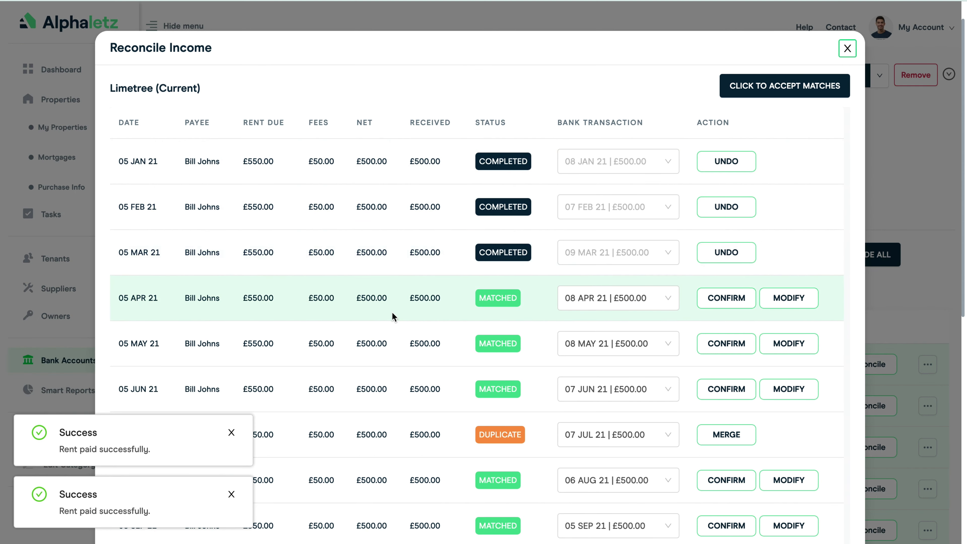
# Merge the duplicate rent of 05 Jul 21 with its bank transaction and accept all the remaining matches at once
pyautogui.scroll(-2, 751, 389)
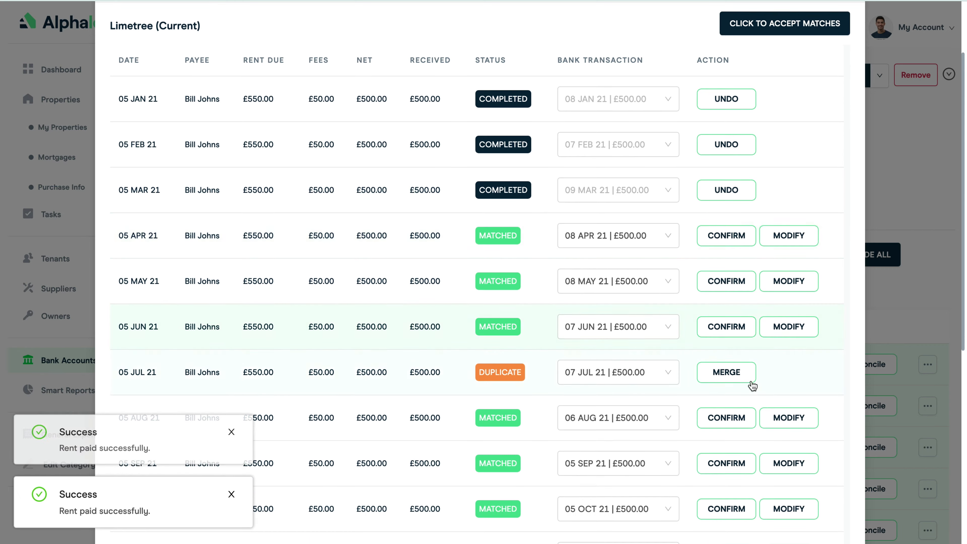
pyautogui.click(727, 372)
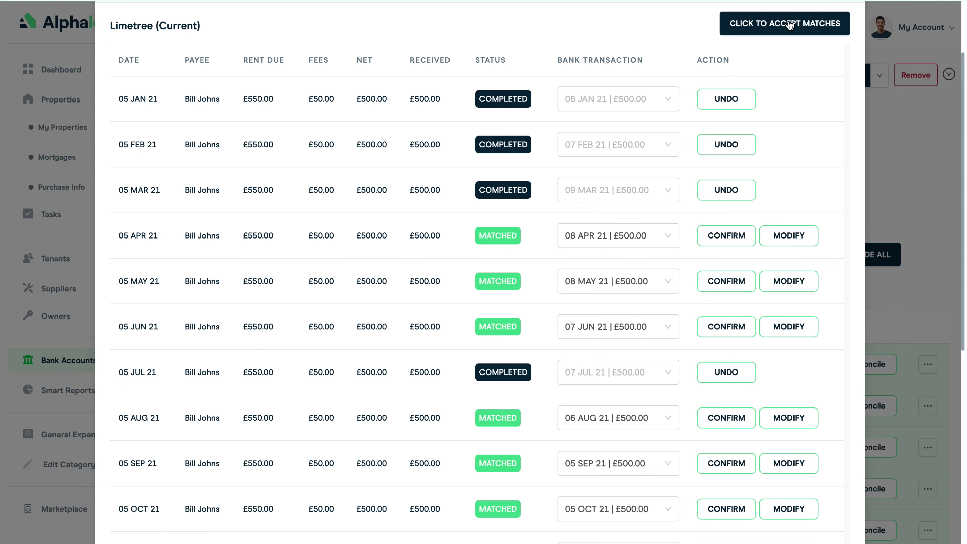
pyautogui.click(782, 25)
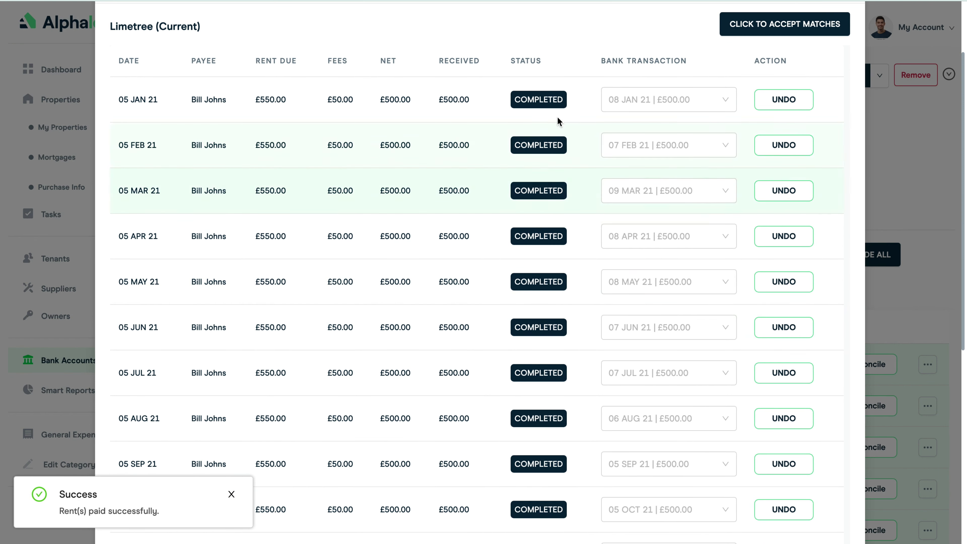
# Merge the duplicate rents of 05 Dec 21 and 05 Mar 22 with their bank transactions and close the Reconcile Income dialog
pyautogui.scroll(-8, 581, 389)
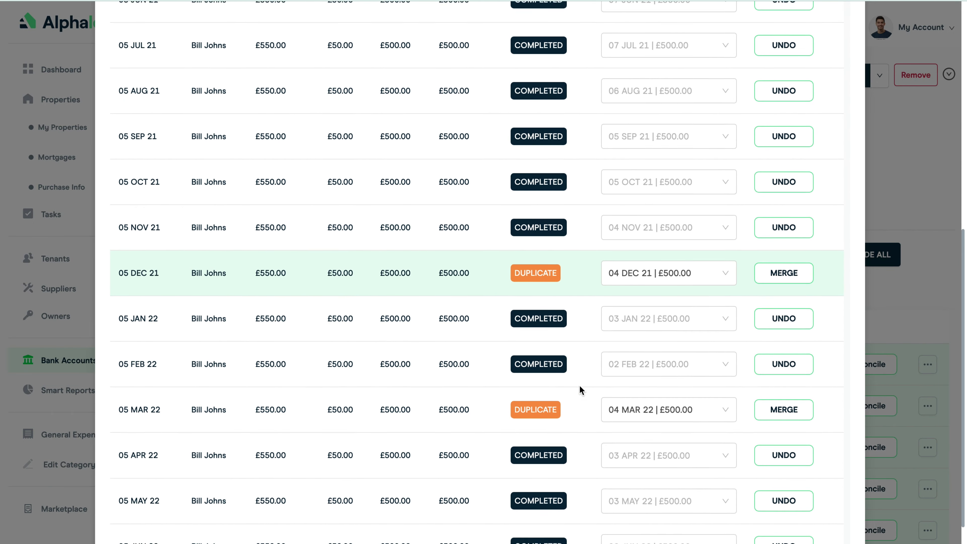
pyautogui.scroll(-1, 581, 390)
pyautogui.click(784, 236)
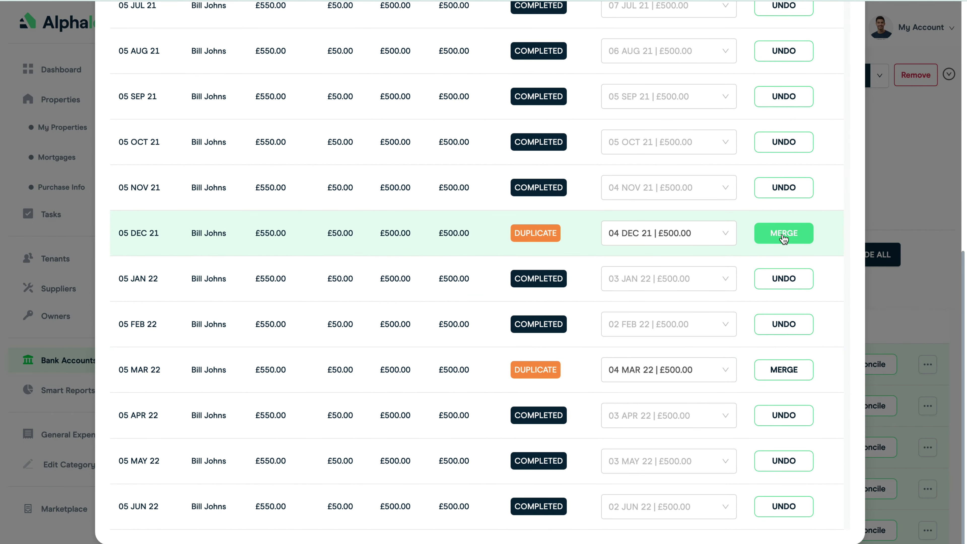
pyautogui.click(778, 371)
pyautogui.scroll(-1, 702, 380)
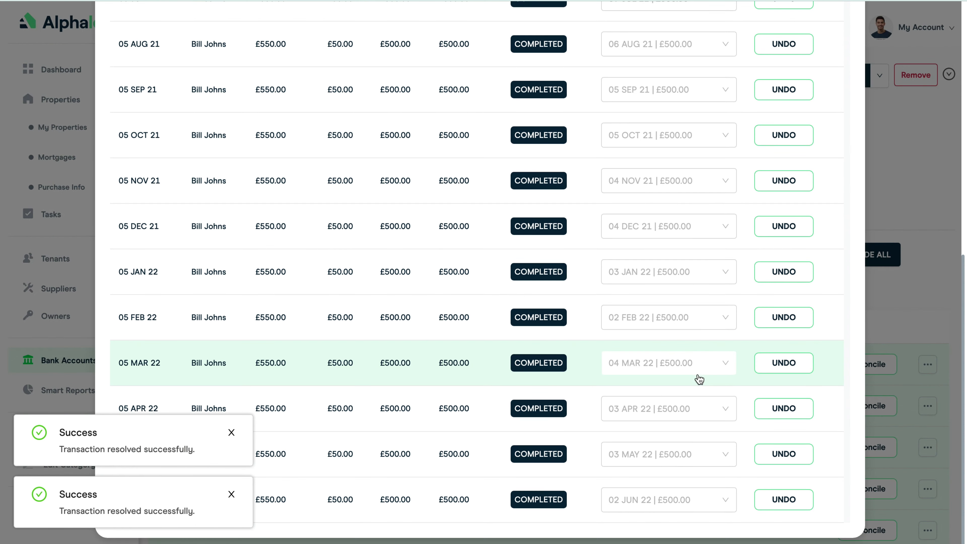
pyautogui.scroll(10, 699, 379)
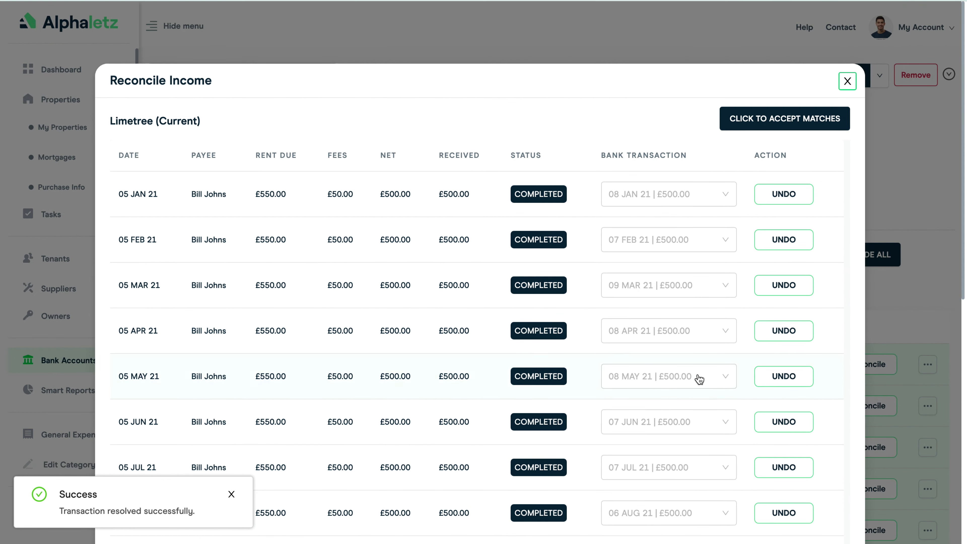
pyautogui.click(848, 82)
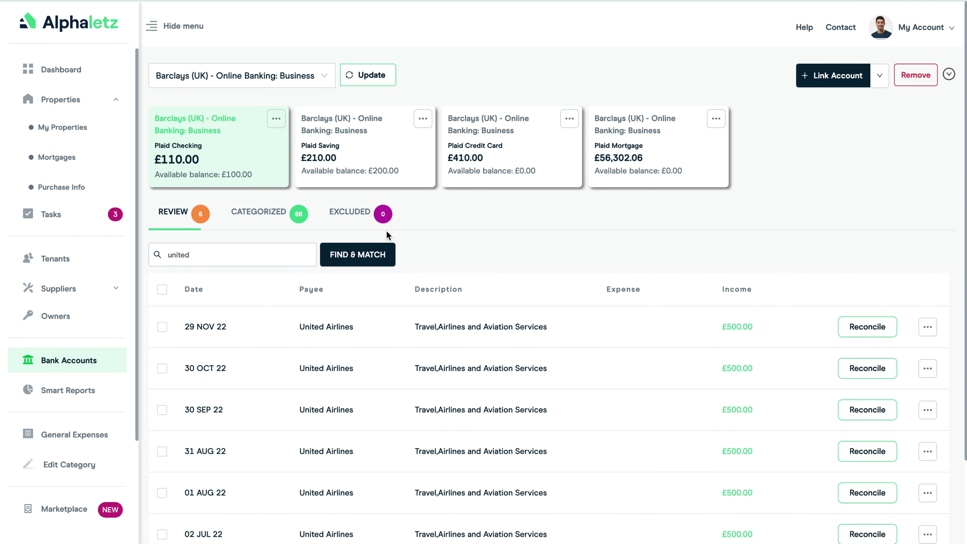
# Search the categorized transactions by the tenant's first name and open the Limetree property from a rent payment
pyautogui.click(257, 214)
pyautogui.write('bill')
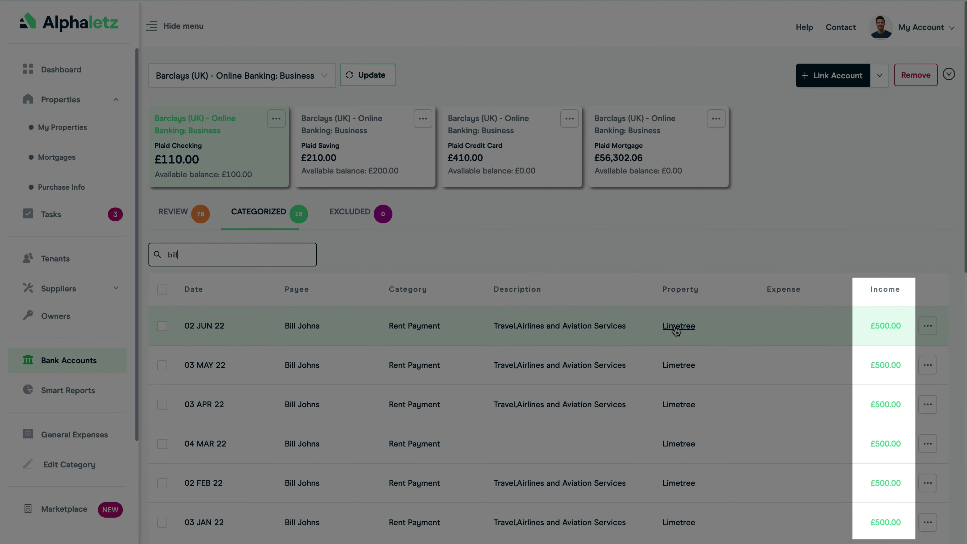
pyautogui.click(679, 327)
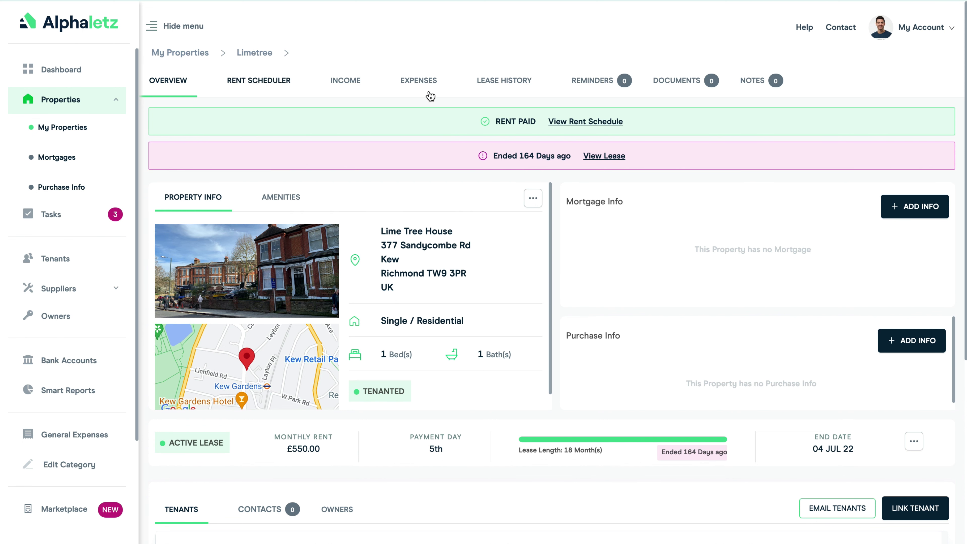
# Open Limetree's rent schedule, dismiss the renew-or-end lease prompt and review the rents' payment status, dates and bank links
pyautogui.click(584, 122)
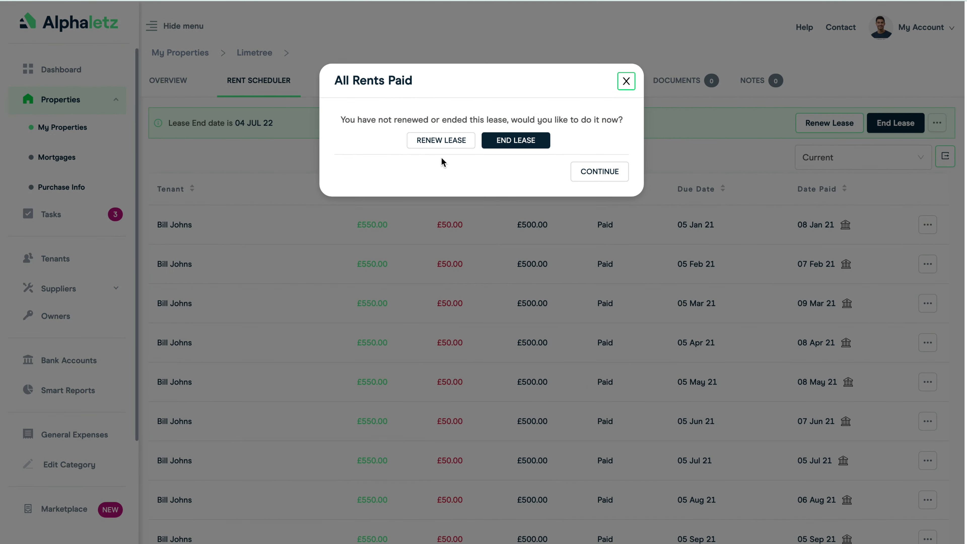
pyautogui.click(626, 82)
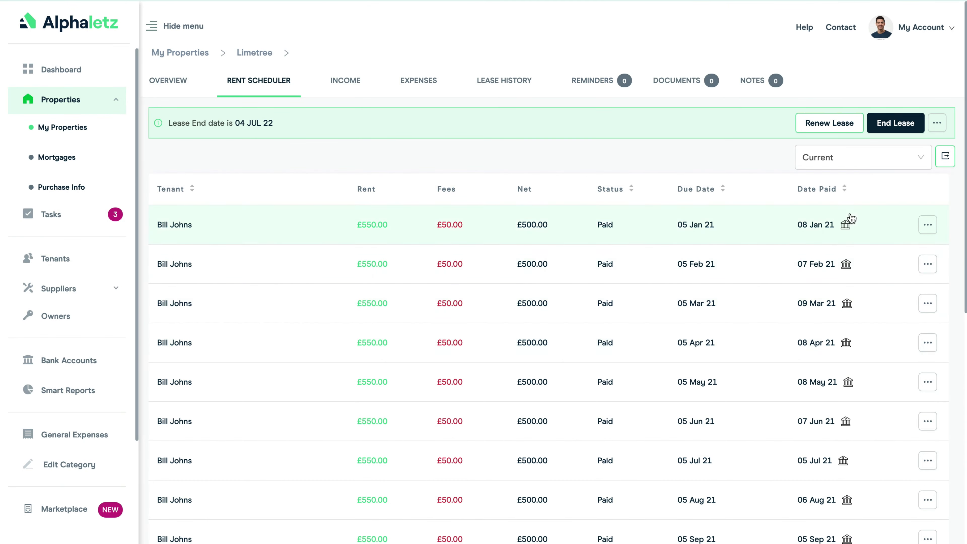
pyautogui.scroll(-5, 765, 277)
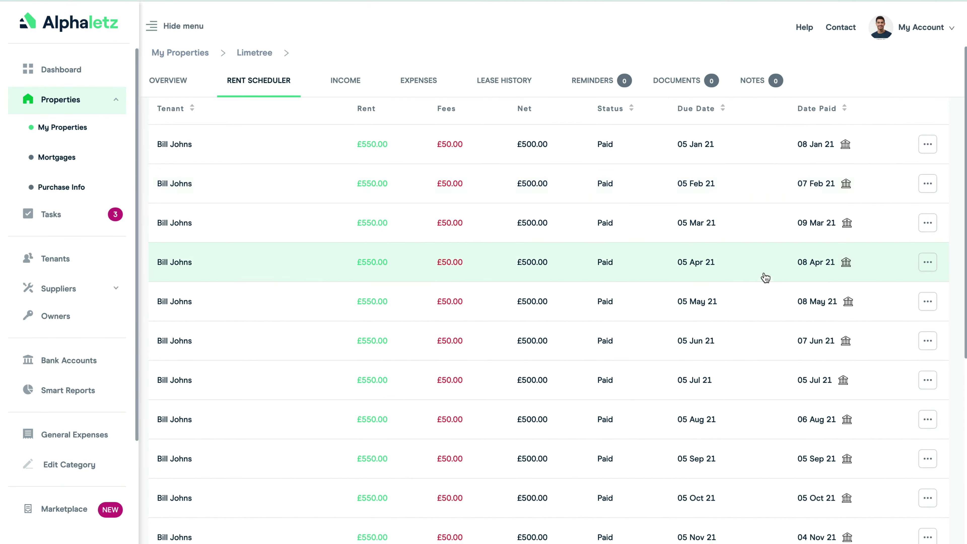
pyautogui.scroll(-5, 765, 277)
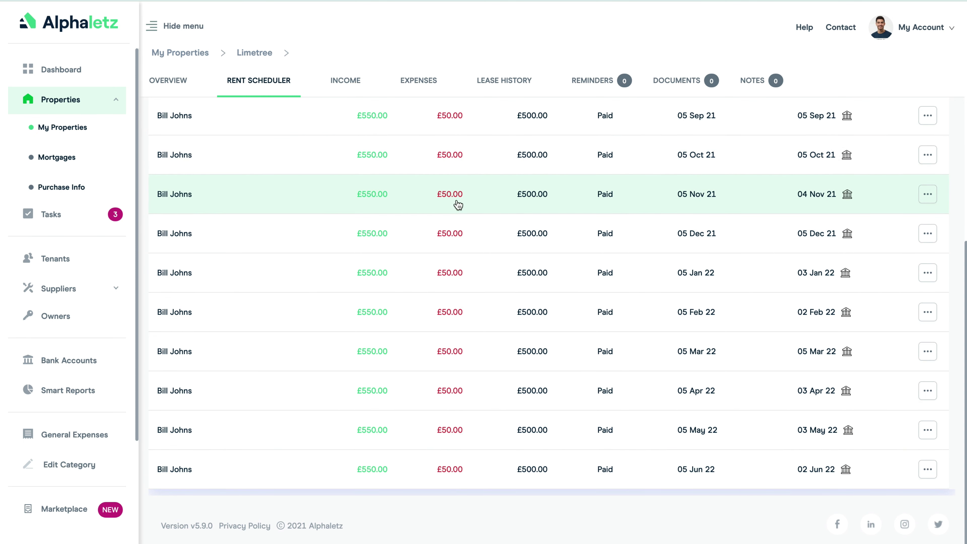
pyautogui.scroll(2, 535, 422)
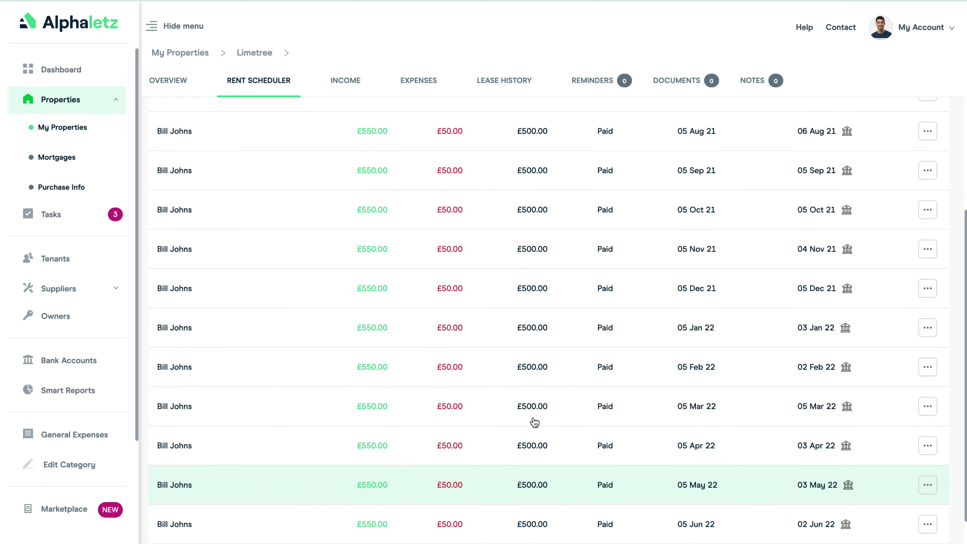
# Start a lease renewal for the Limetree property and set the lease duration to 12 months
pyautogui.scroll(10, 535, 422)
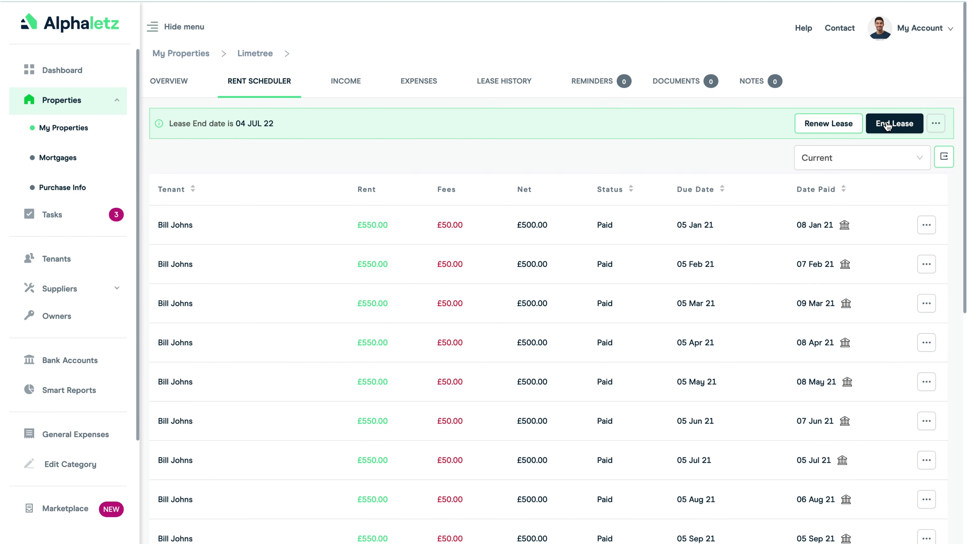
pyautogui.click(827, 124)
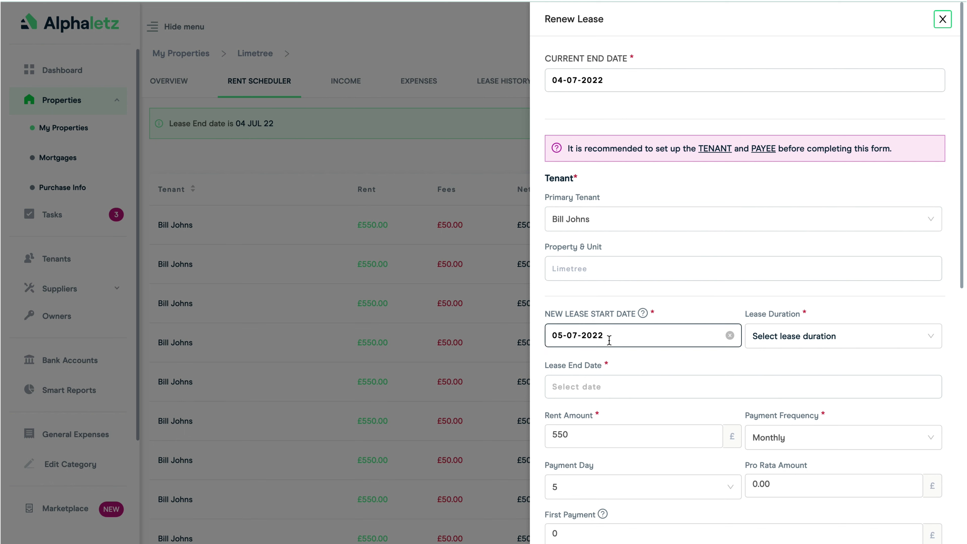
pyautogui.scroll(-1, 610, 339)
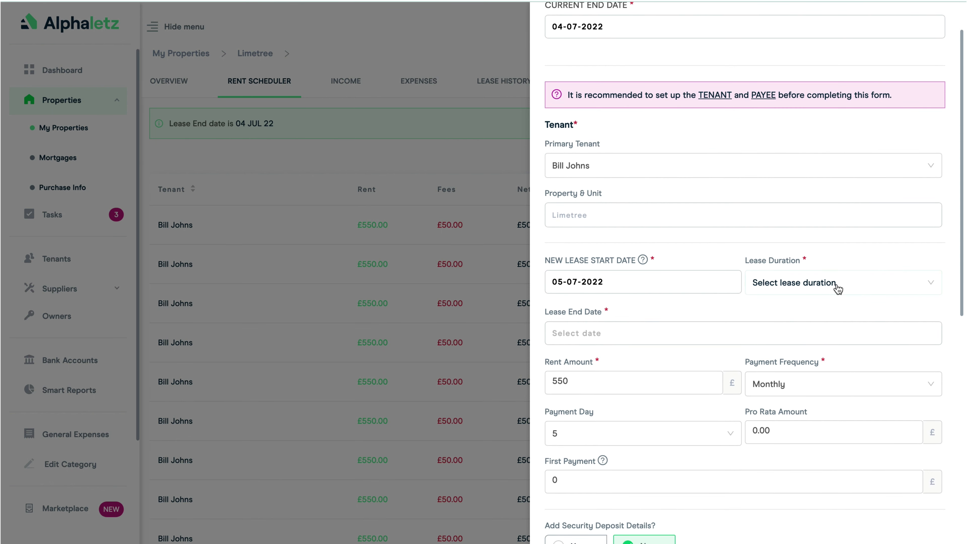
pyautogui.click(839, 286)
pyautogui.click(773, 347)
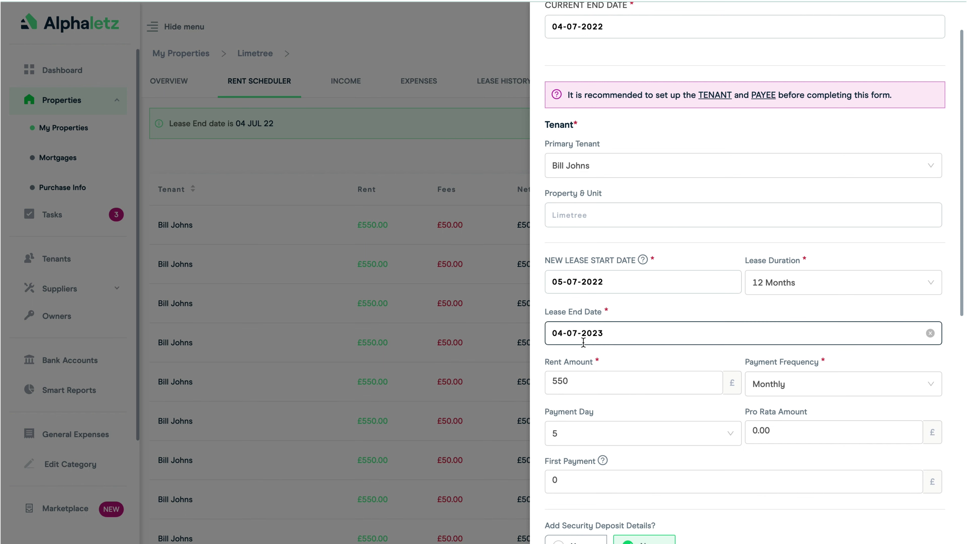
# Check the remaining renewal details, submit the renewed lease and set all its outstanding historical rents as paid
pyautogui.scroll(-4, 658, 354)
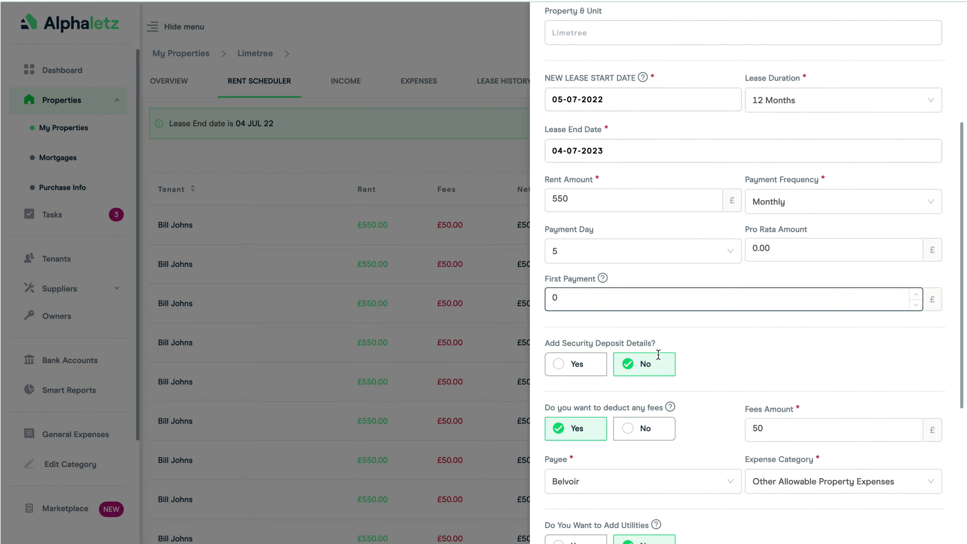
pyautogui.scroll(-3, 659, 354)
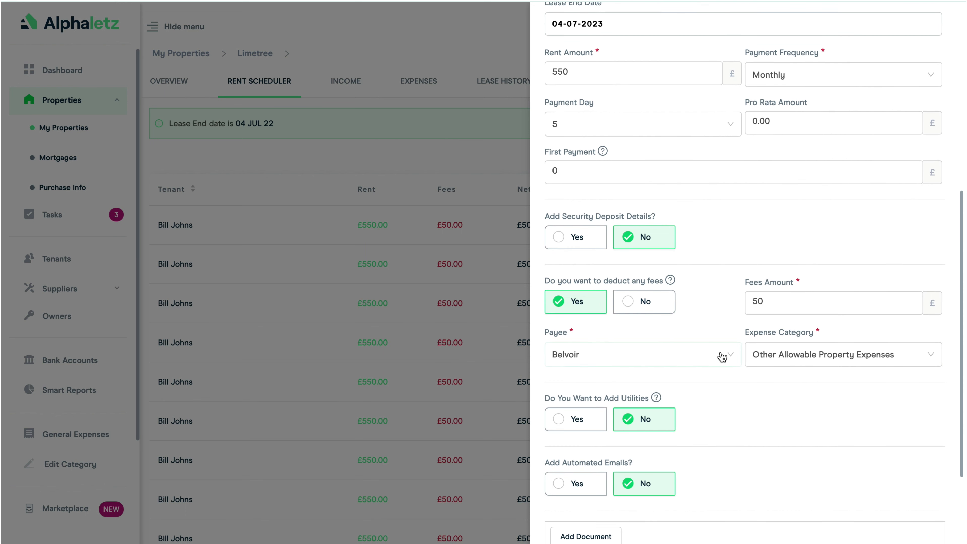
pyautogui.scroll(-3, 729, 411)
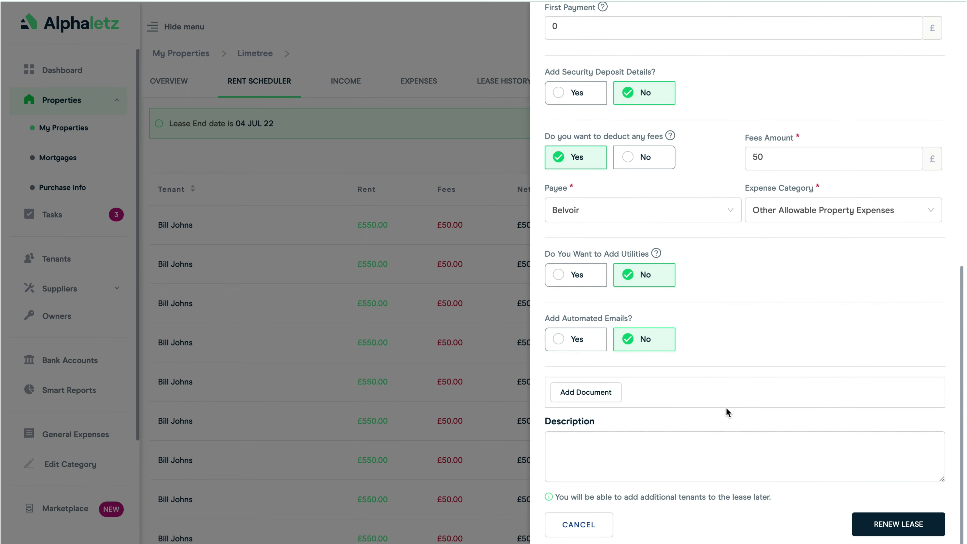
pyautogui.click(882, 522)
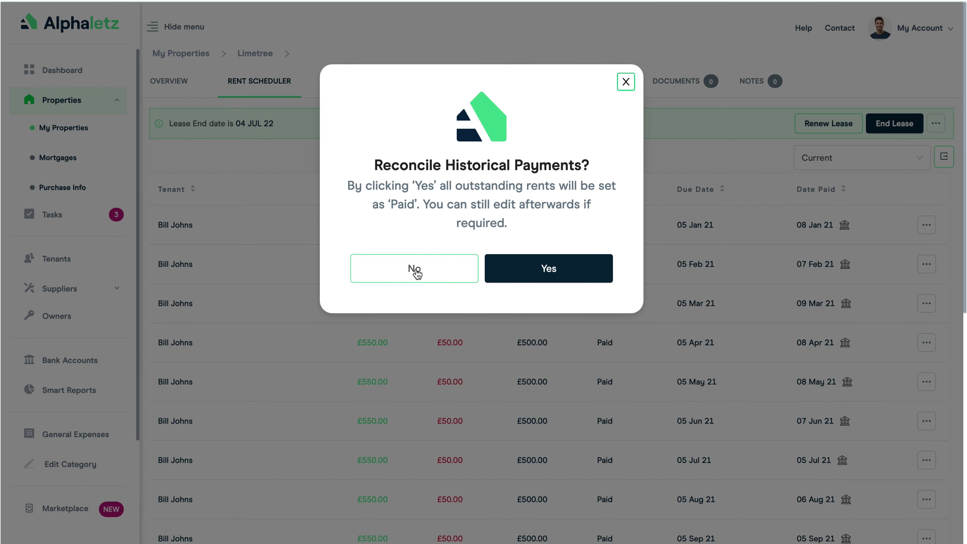
pyautogui.click(551, 270)
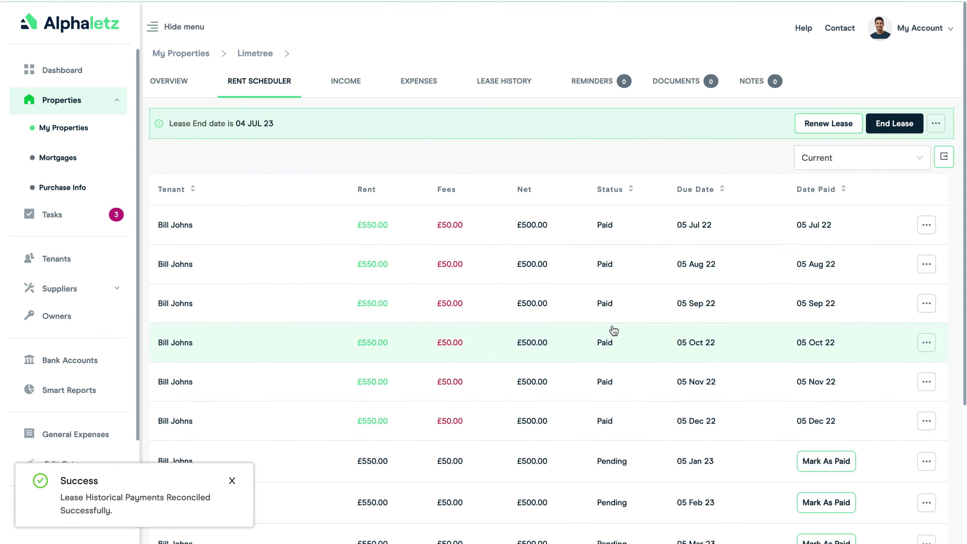
# Review the payment status and paid dates in the renewed lease's rent schedule
pyautogui.scroll(-1, 614, 330)
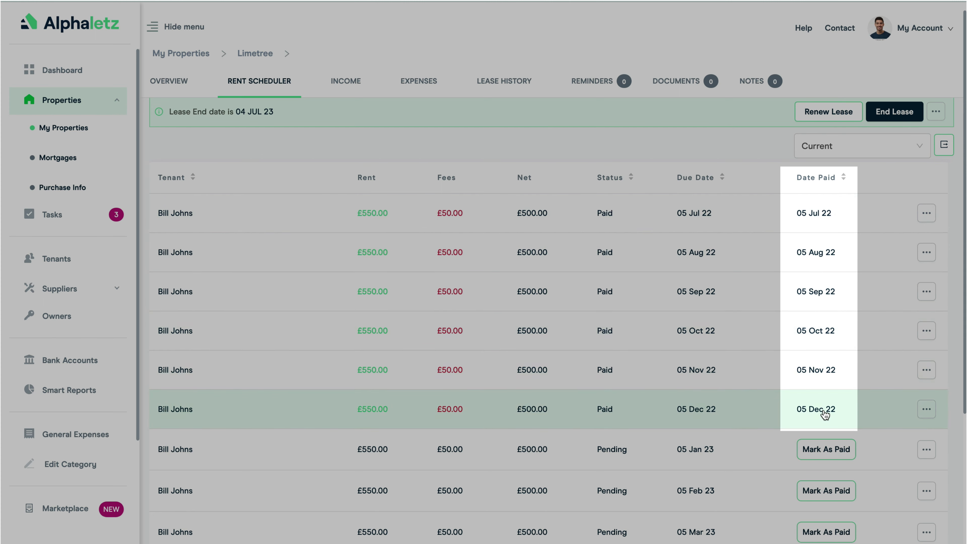
pyautogui.scroll(-6, 825, 415)
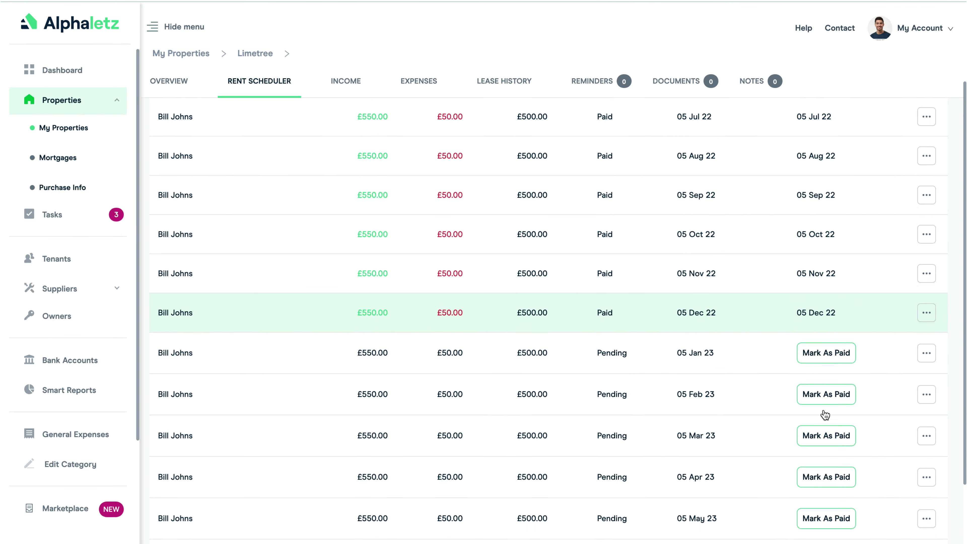
pyautogui.scroll(5, 824, 415)
pyautogui.scroll(2, 824, 415)
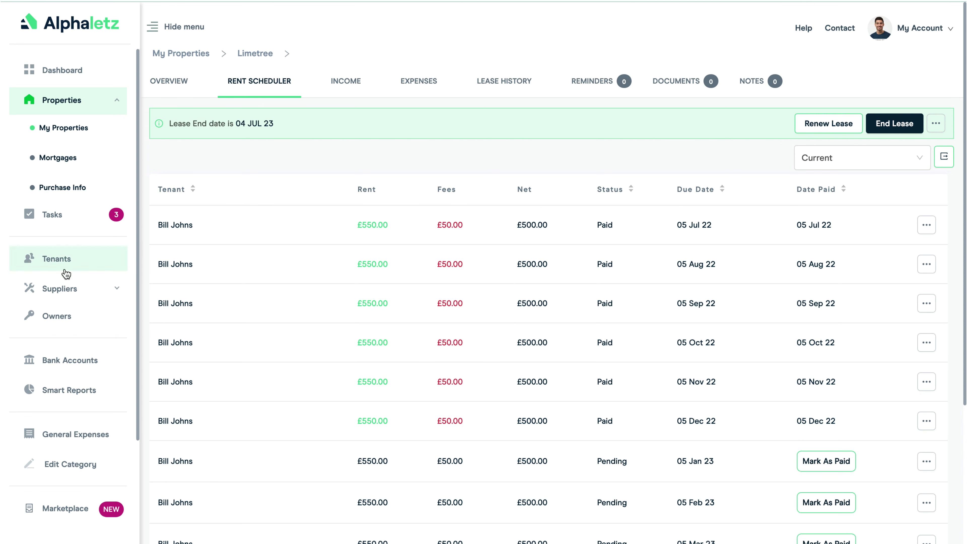
# Search the bank transactions awaiting review for "united" and select all the matching ones
pyautogui.click(64, 364)
pyautogui.click(212, 257)
pyautogui.write('united')
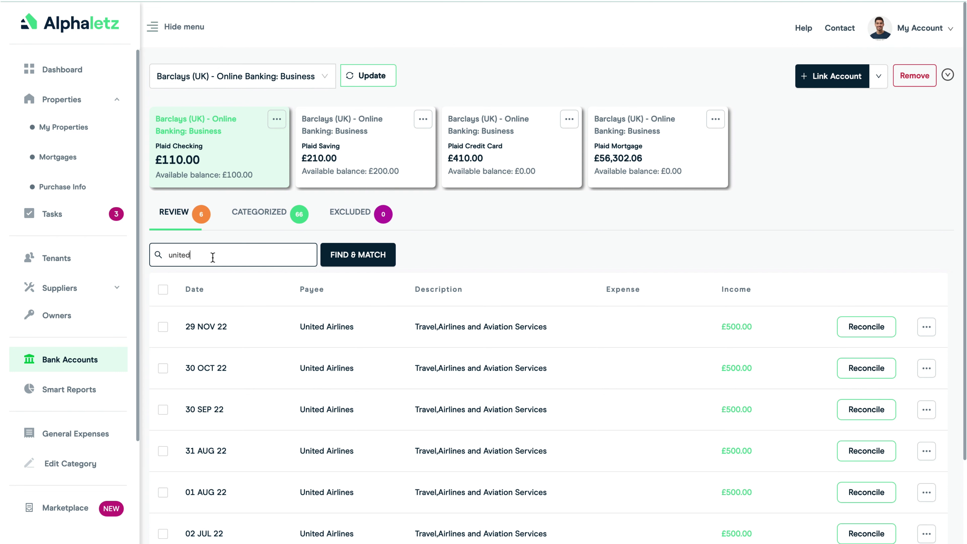
pyautogui.click(366, 261)
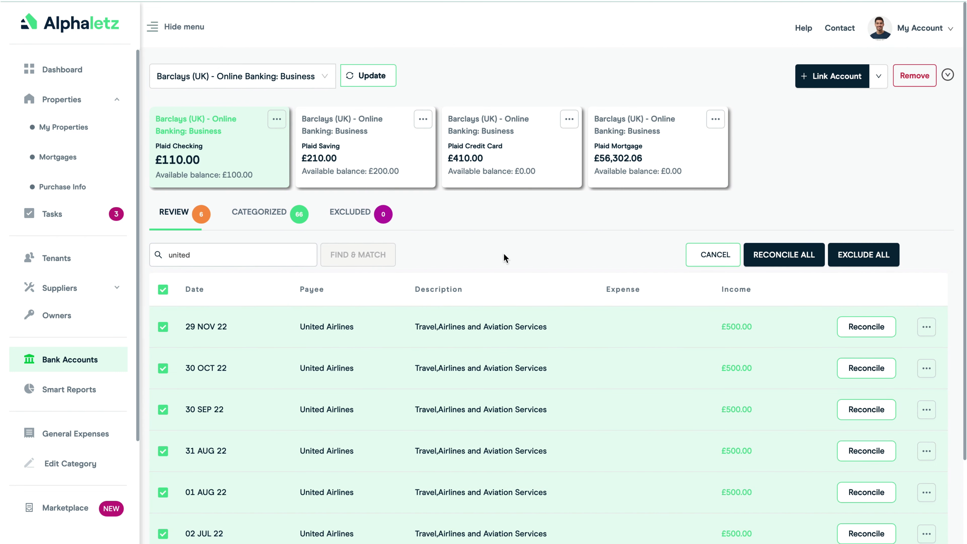
# Reconcile all the selected transactions against Limetree's Current lease
pyautogui.click(772, 255)
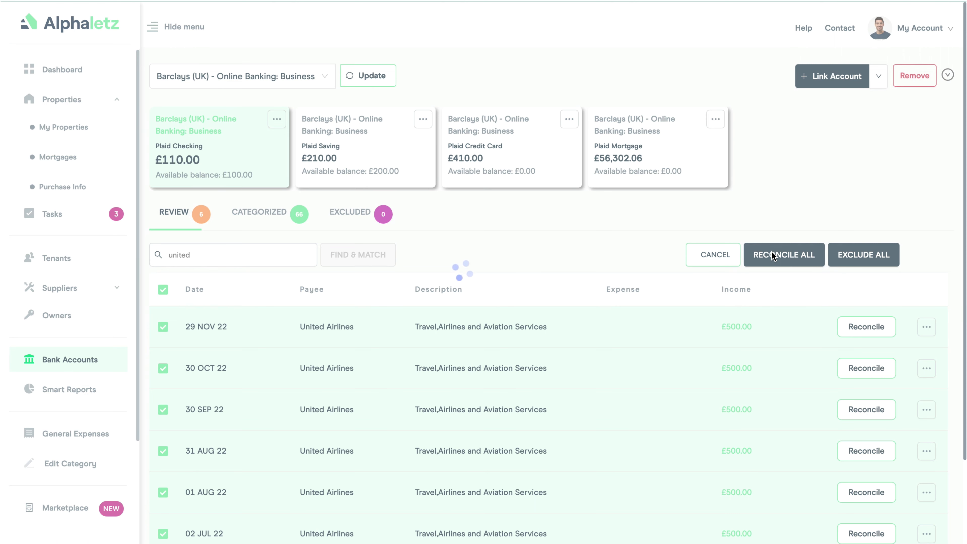
pyautogui.click(232, 290)
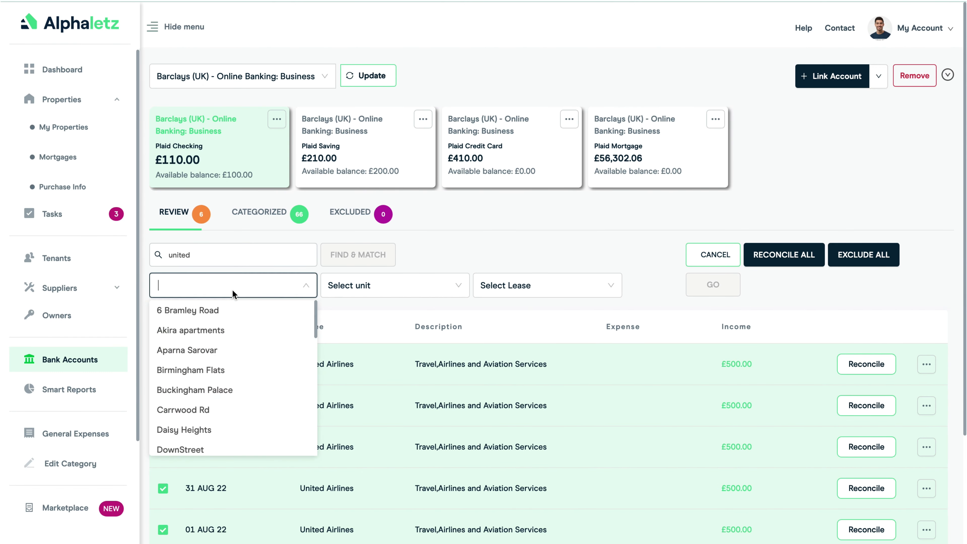
pyautogui.write('lime')
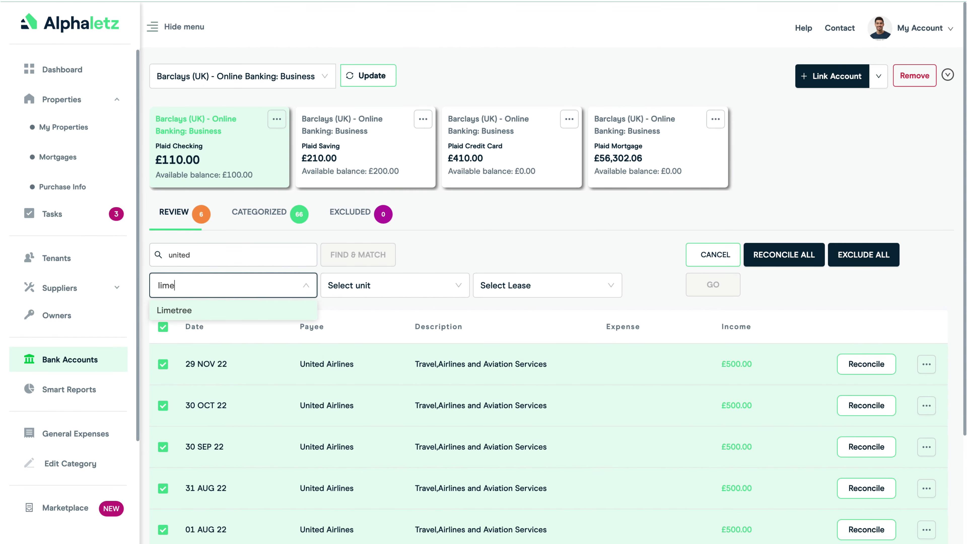
pyautogui.click(215, 311)
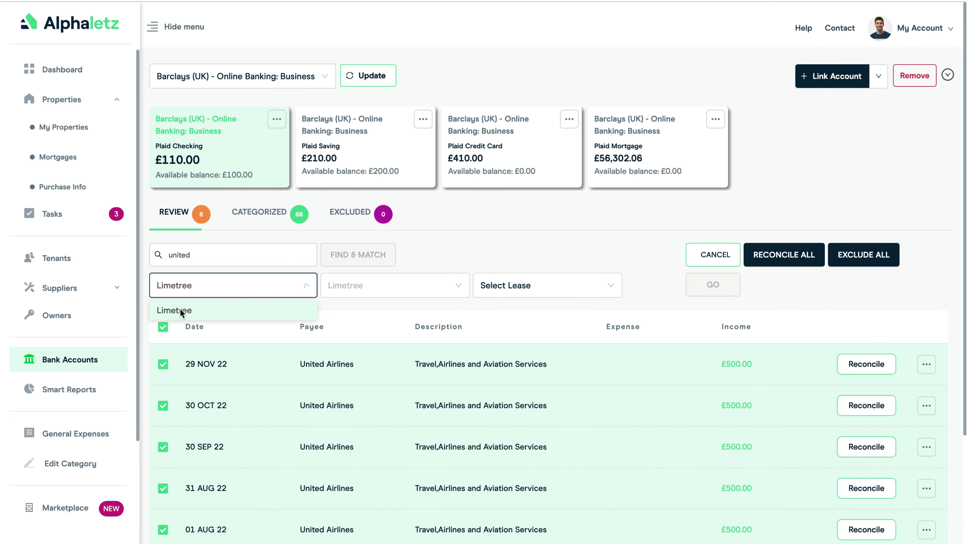
pyautogui.click(522, 287)
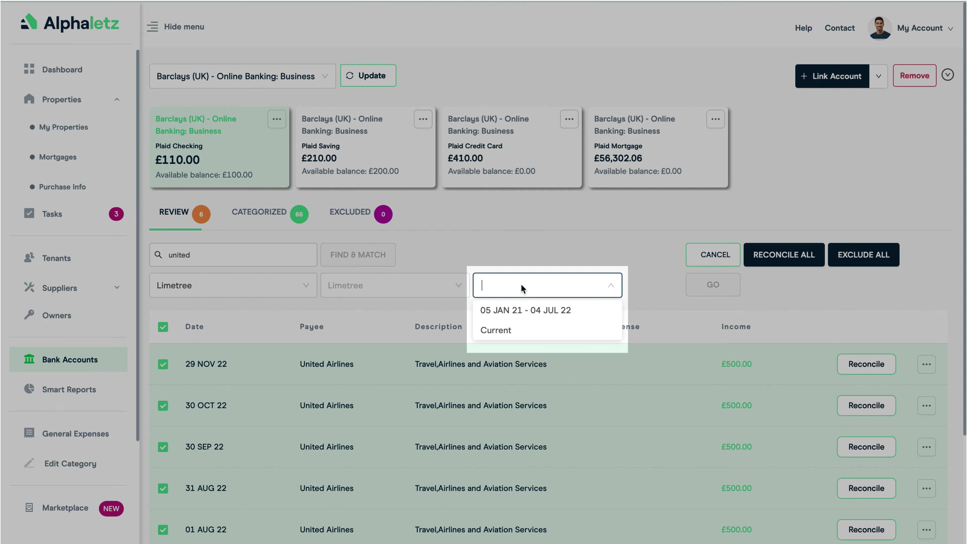
pyautogui.click(506, 332)
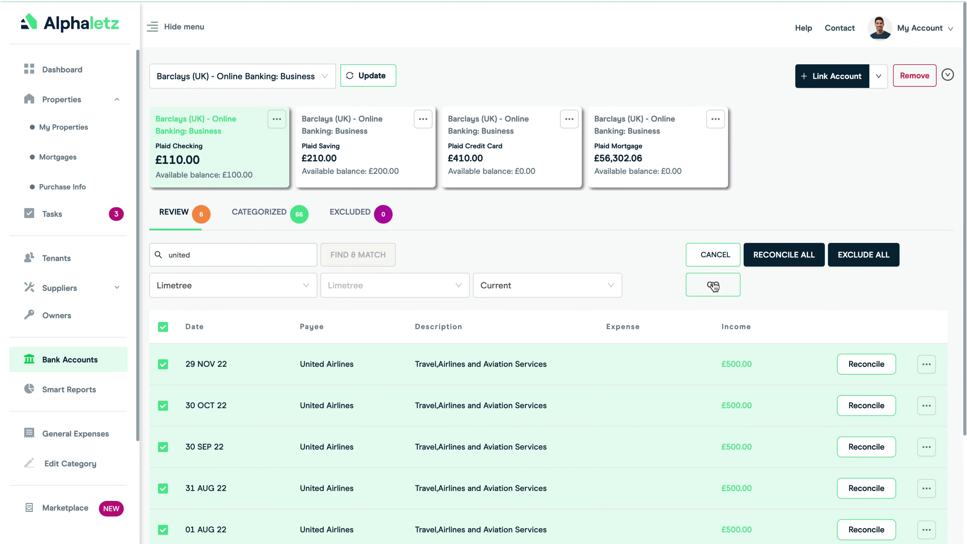
pyautogui.click(714, 286)
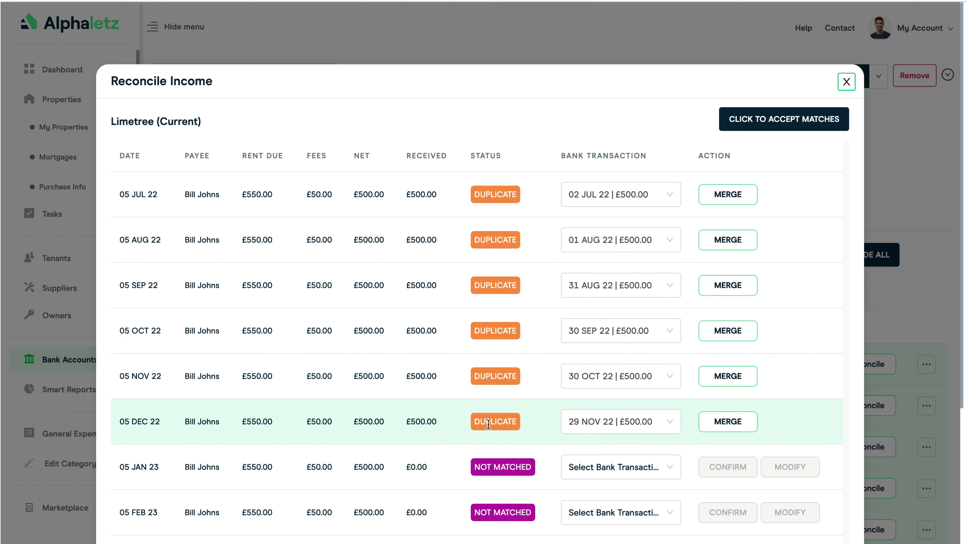
# Merge the six duplicate rents from 05 Jul 22 to 05 Dec 22 with their bank transactions and close the Reconcile Income dialog
pyautogui.click(728, 196)
pyautogui.click(727, 244)
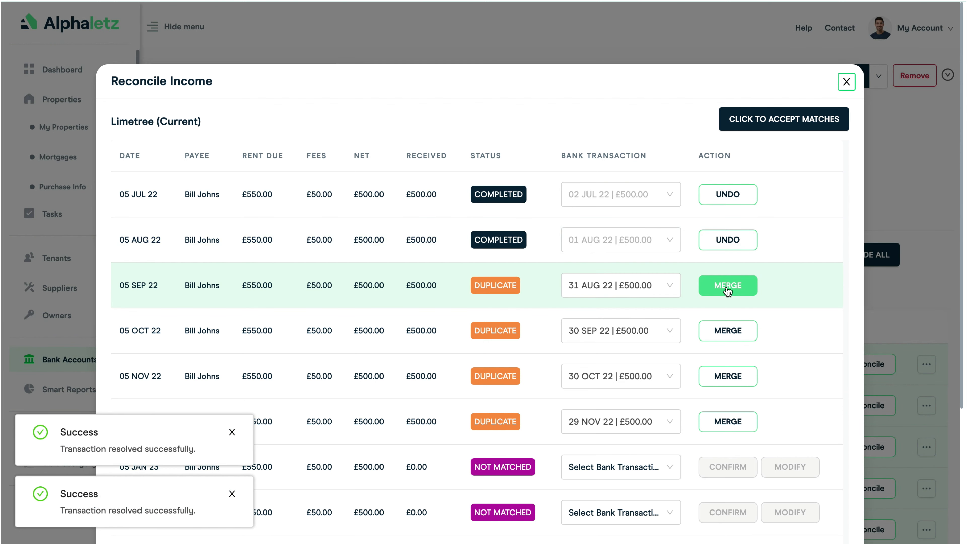
pyautogui.click(727, 287)
pyautogui.click(725, 330)
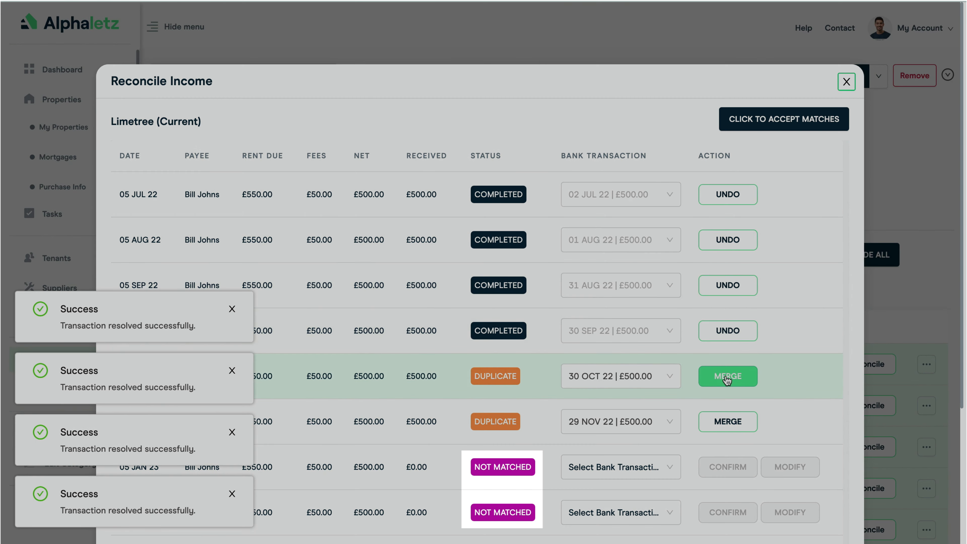
pyautogui.click(728, 376)
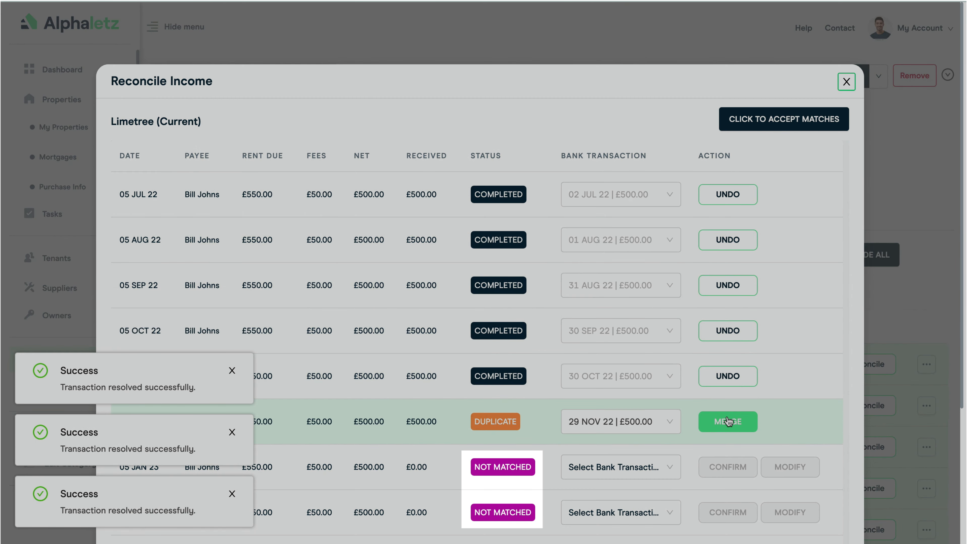
pyautogui.click(728, 421)
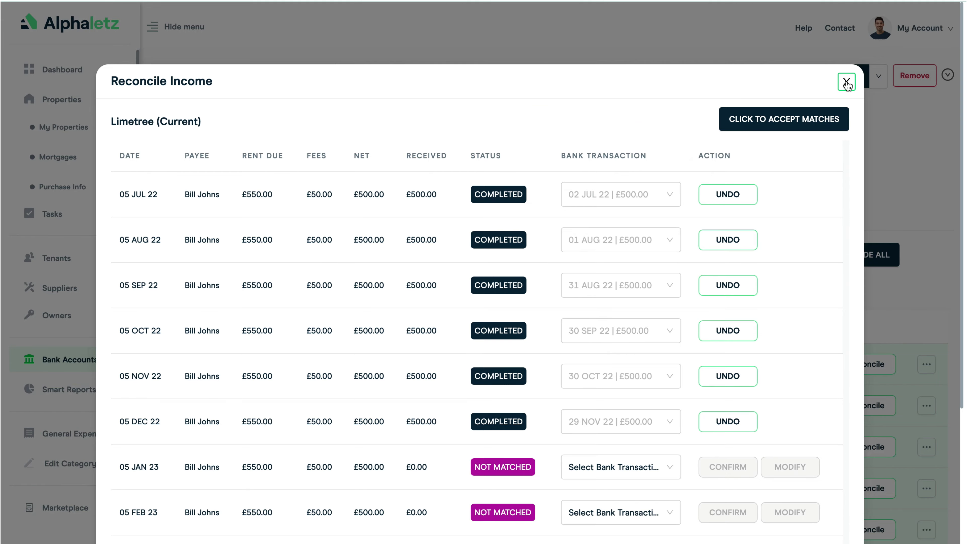
pyautogui.click(847, 83)
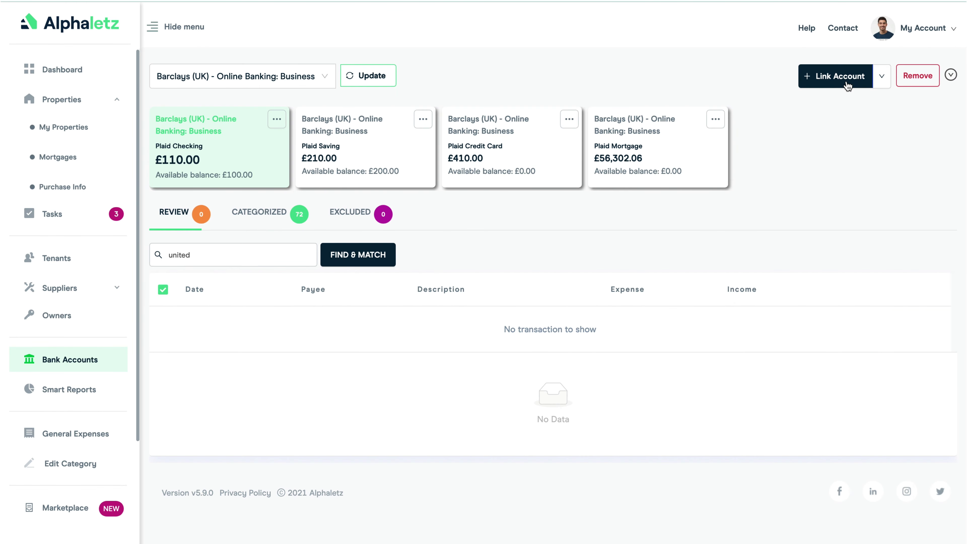
# Open the Limetree property from the 29 Nov 22 rent payment in the categorized transactions and view its rent schedule
pyautogui.click(254, 216)
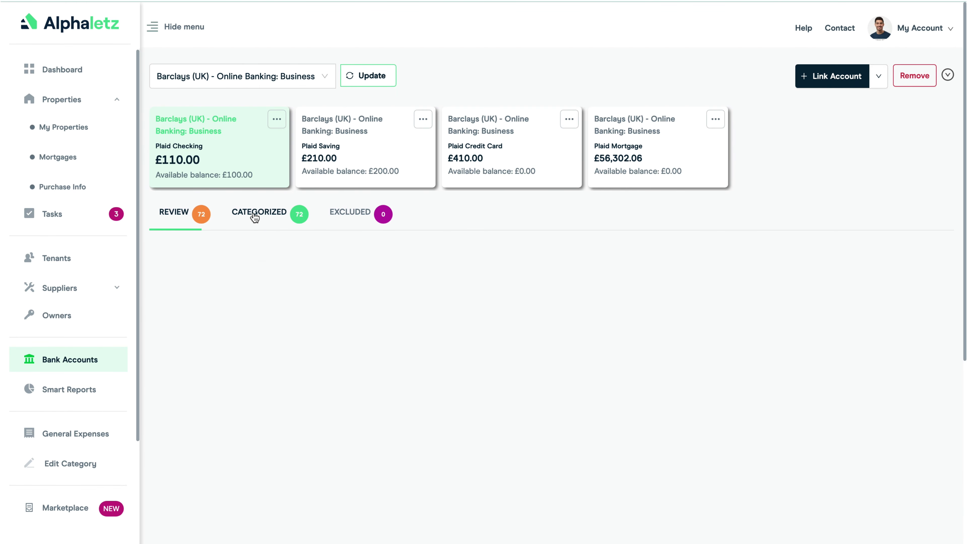
pyautogui.click(203, 253)
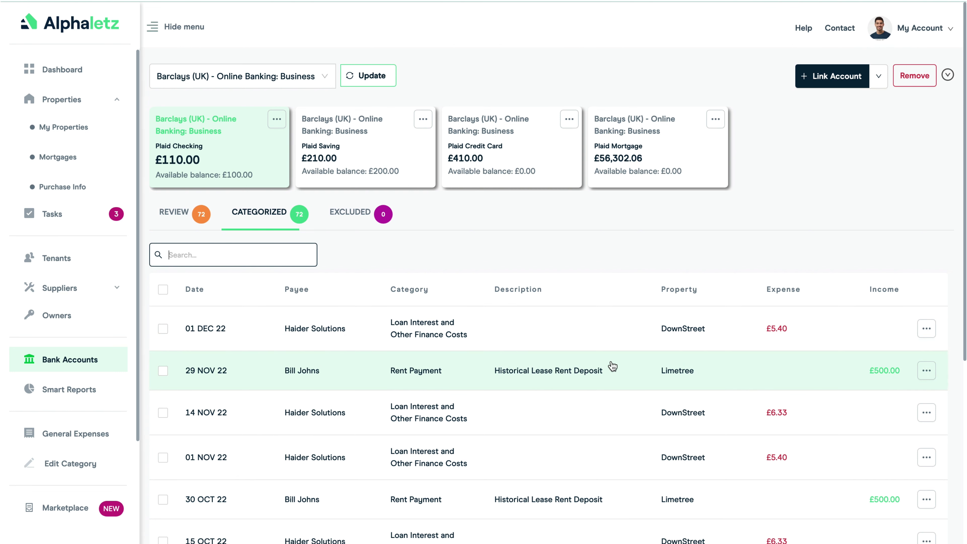
pyautogui.click(676, 371)
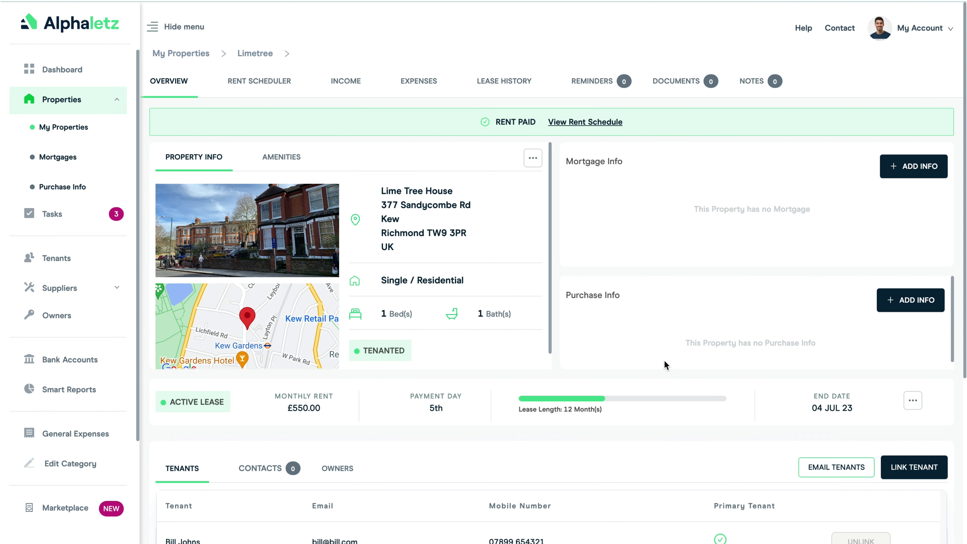
pyautogui.click(251, 83)
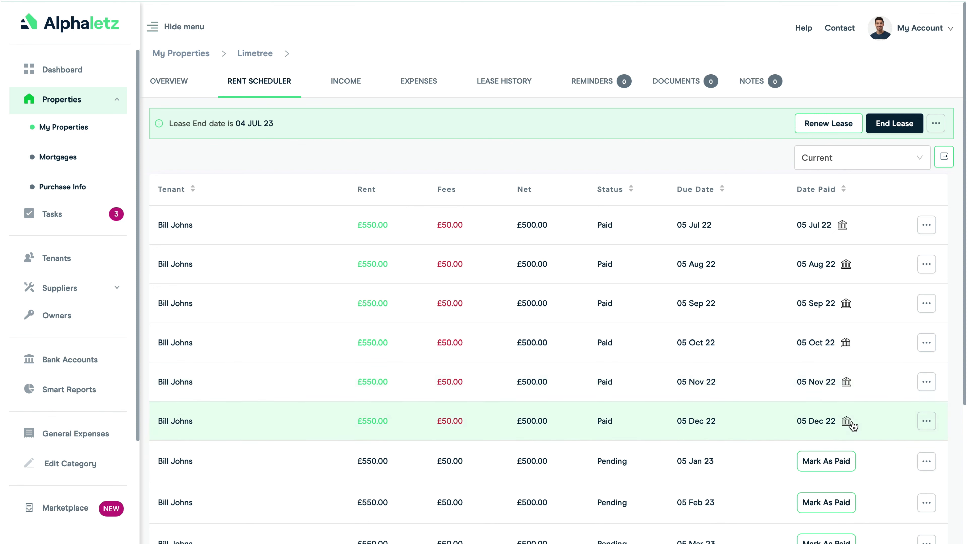
# Review the rent schedule of the 05 JAN 21 - 04 JUL 22 lease and return to the Current lease
pyautogui.click(846, 163)
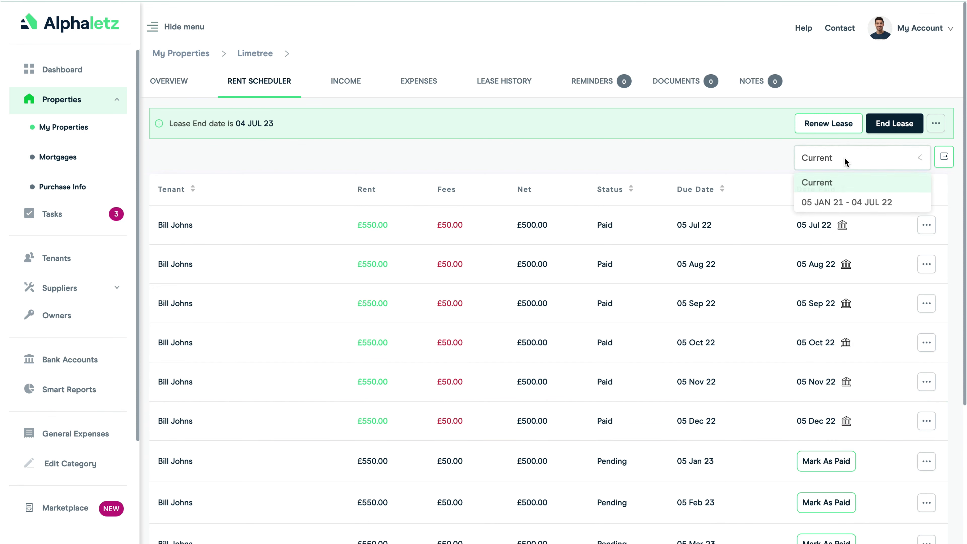
pyautogui.click(845, 200)
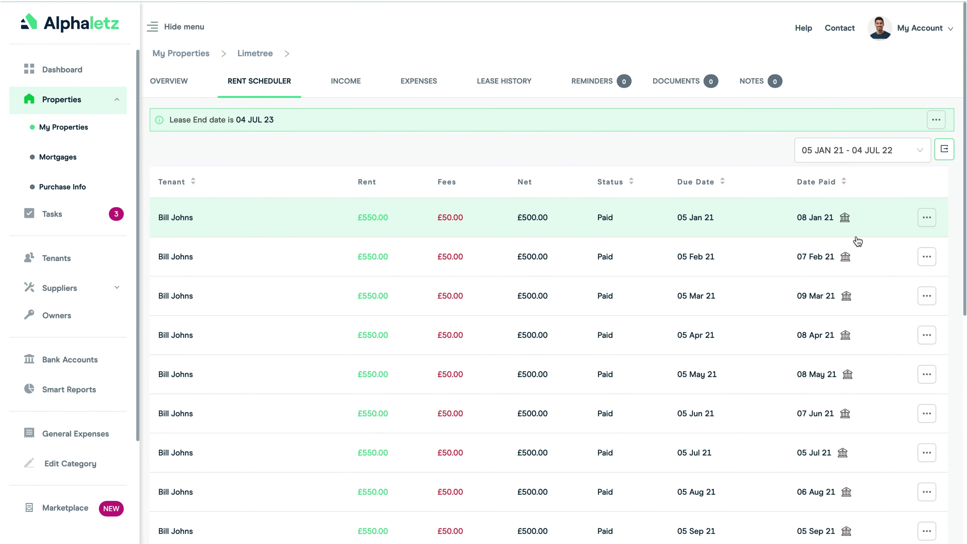
pyautogui.scroll(-10, 860, 268)
pyautogui.scroll(10, 863, 271)
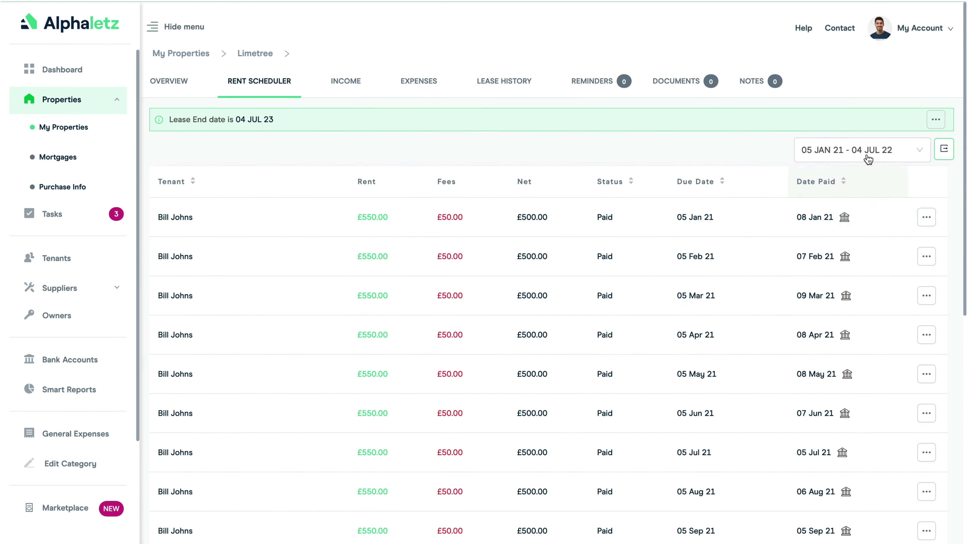
pyautogui.click(867, 157)
pyautogui.click(833, 177)
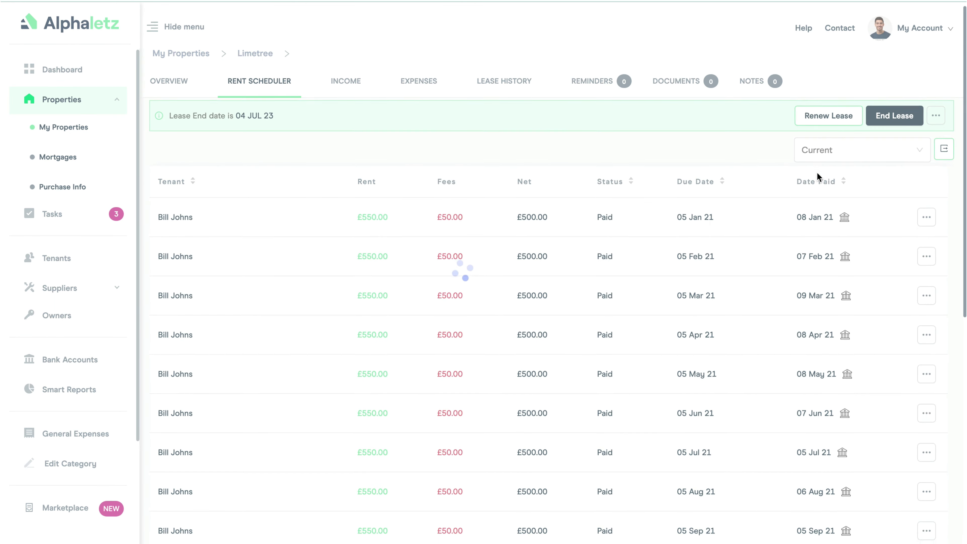
# Undo Limetree's 05 Oct 22 and 05 Aug 22 rent payments in the Current lease
pyautogui.click(928, 332)
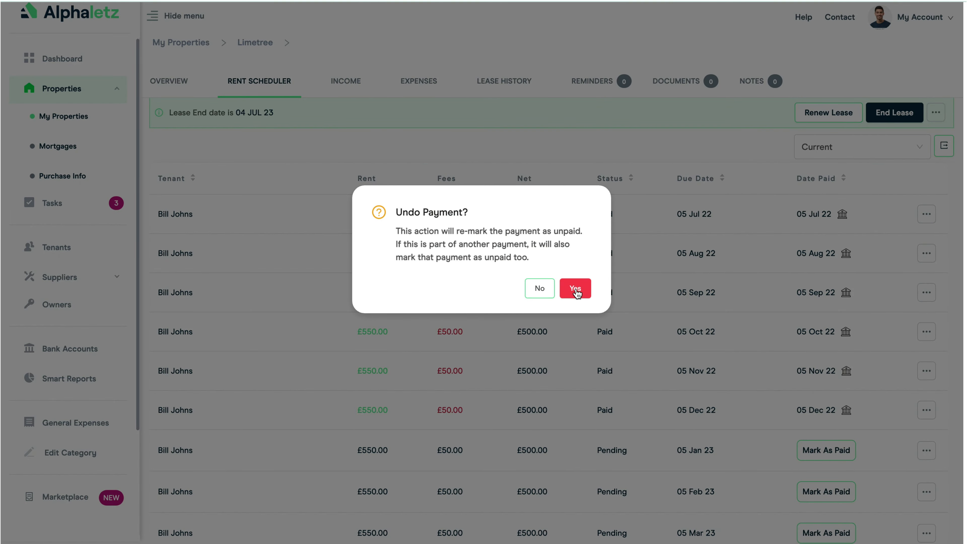
pyautogui.click(576, 289)
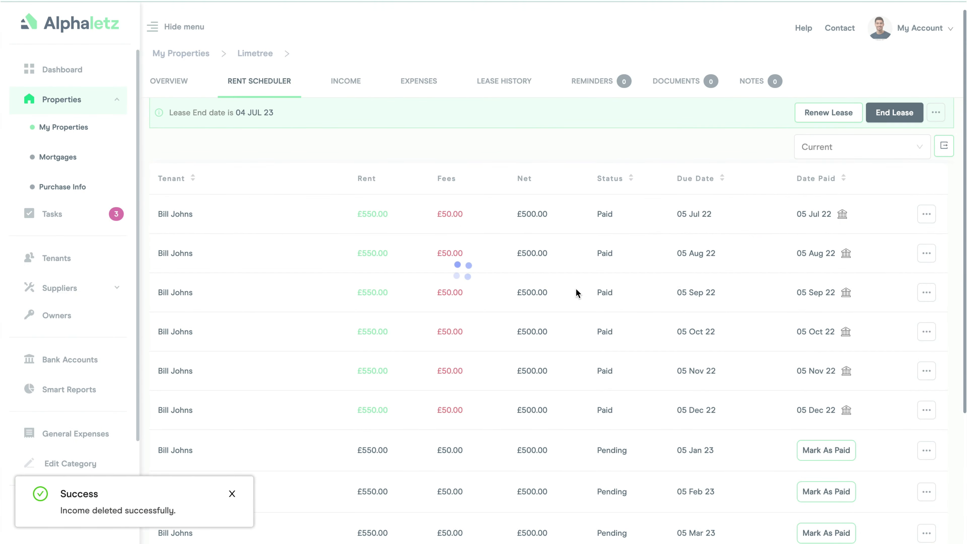
pyautogui.click(928, 255)
pyautogui.click(862, 290)
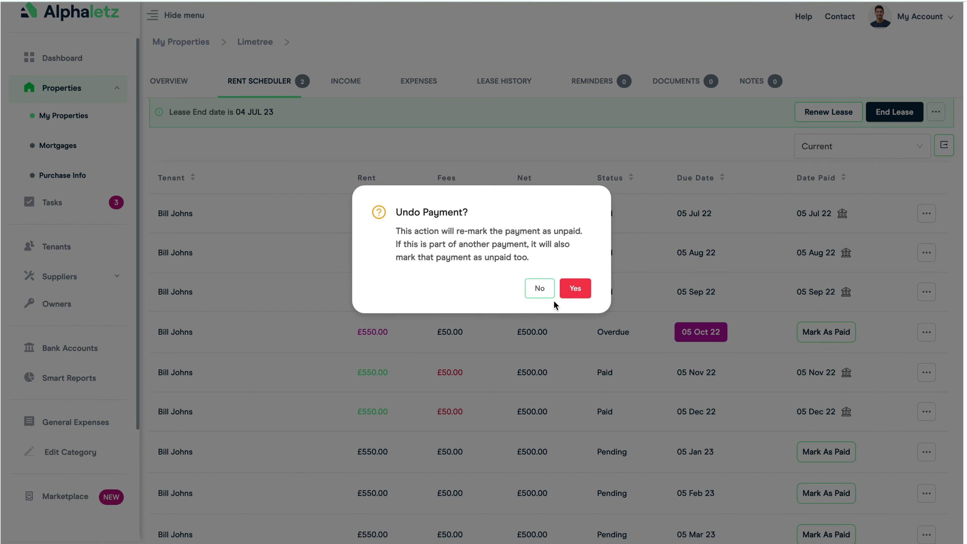
pyautogui.click(576, 289)
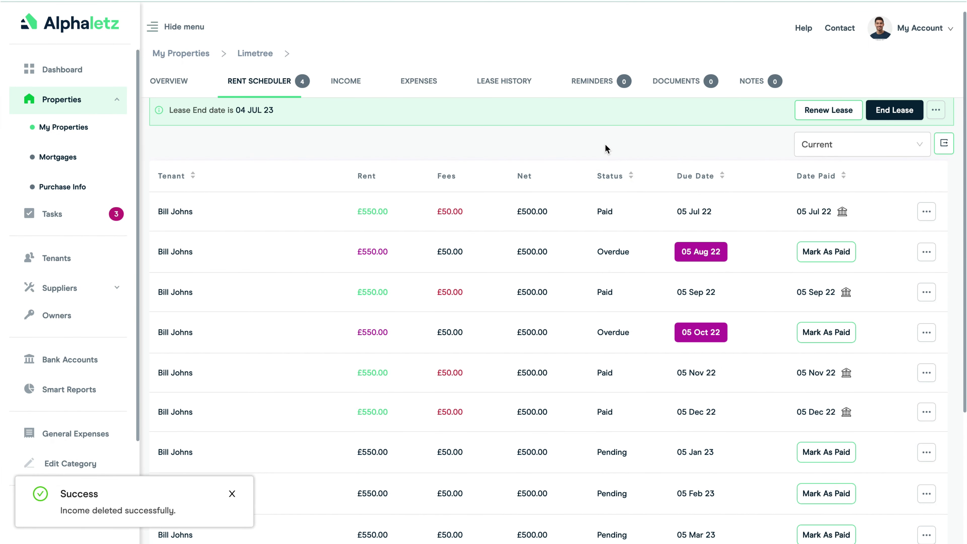
# Mark the 05 Jan 23 rent as paid in Limetree's Current lease schedule
pyautogui.scroll(-1, 606, 149)
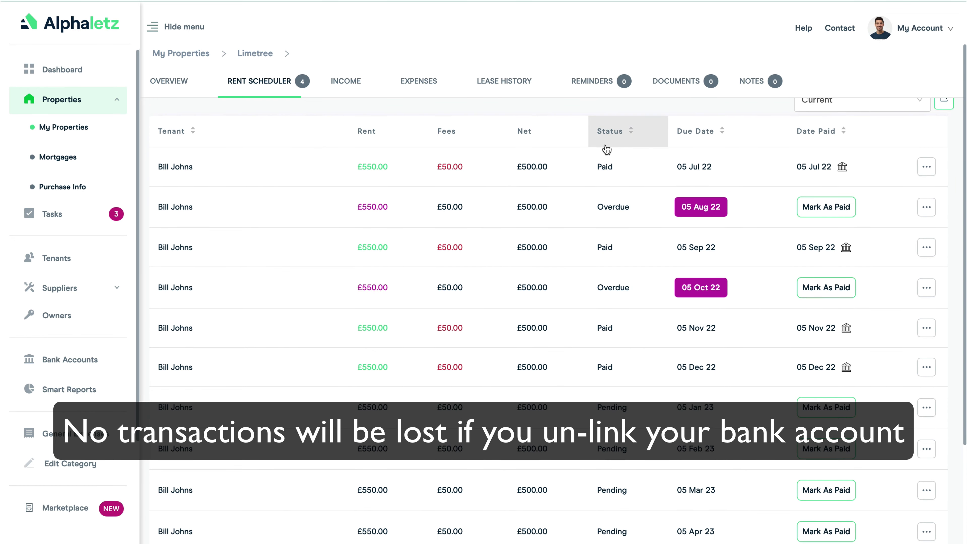
pyautogui.scroll(-1, 607, 149)
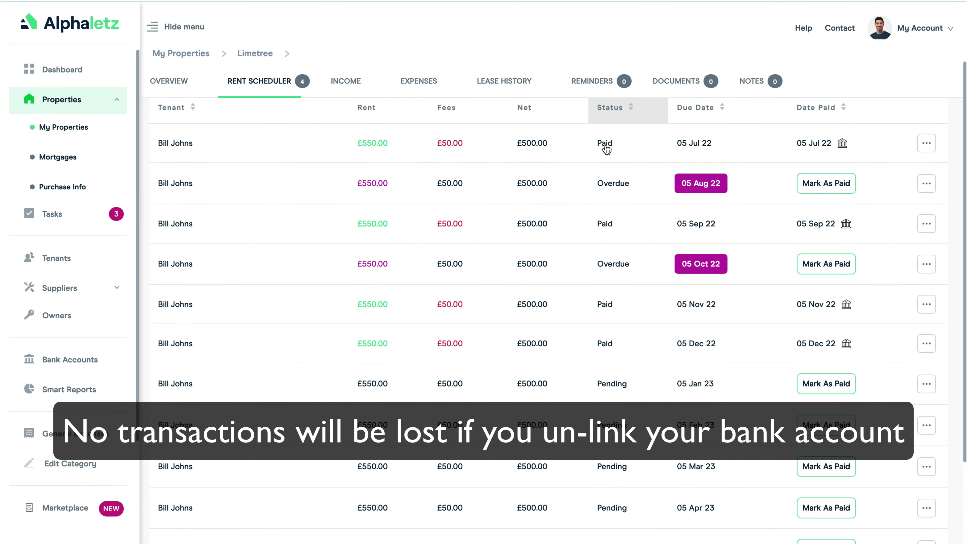
pyautogui.scroll(2, 607, 149)
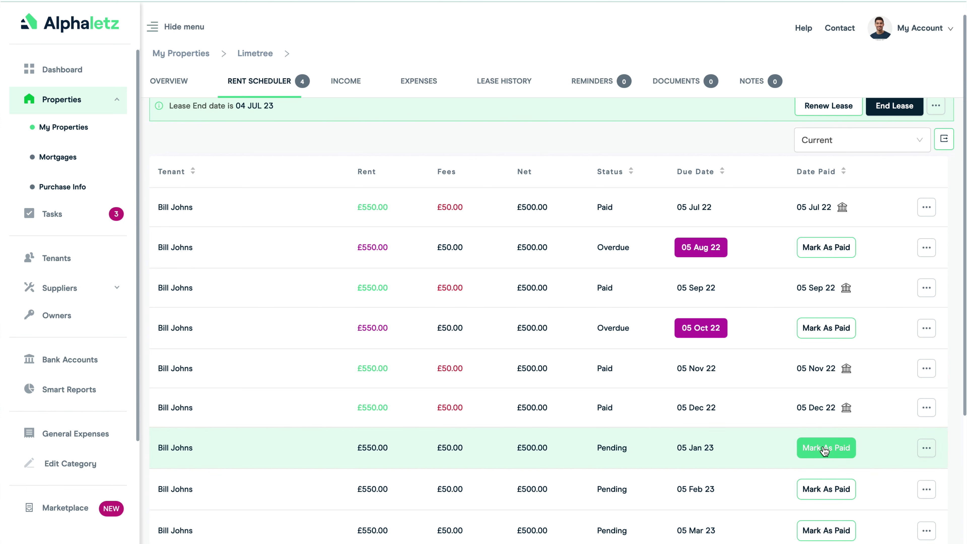
pyautogui.click(824, 449)
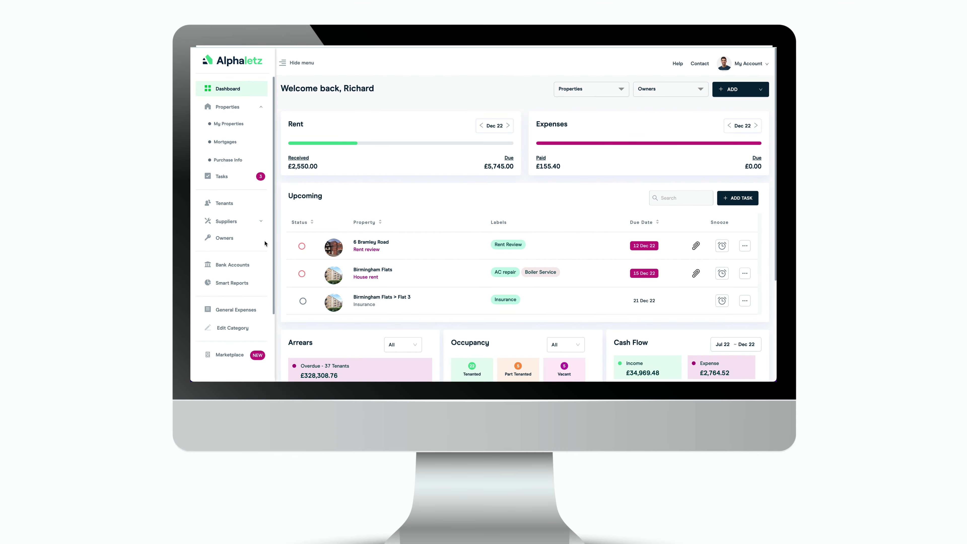
# Find the Limetree property by searching My Properties for "lime" and view its rent schedule
pyautogui.click(233, 126)
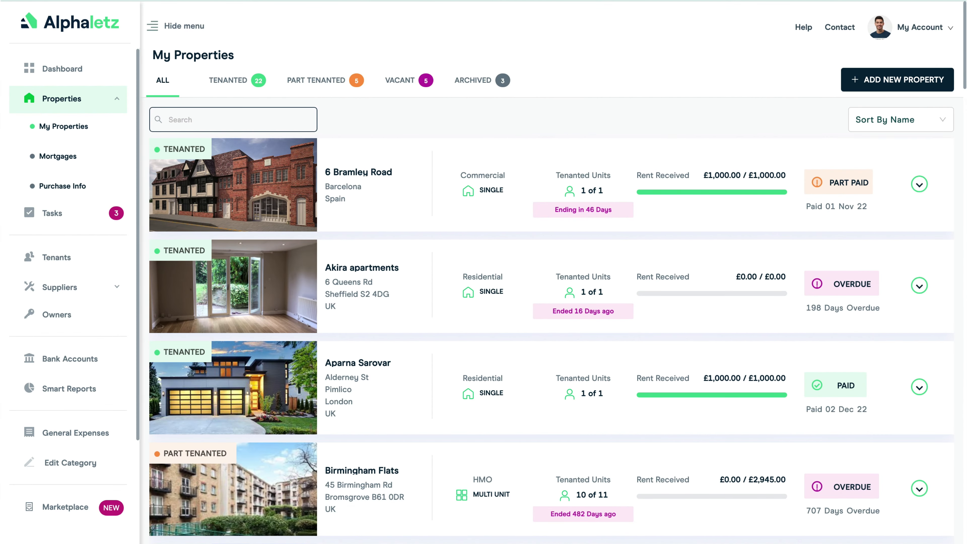
pyautogui.write('lime')
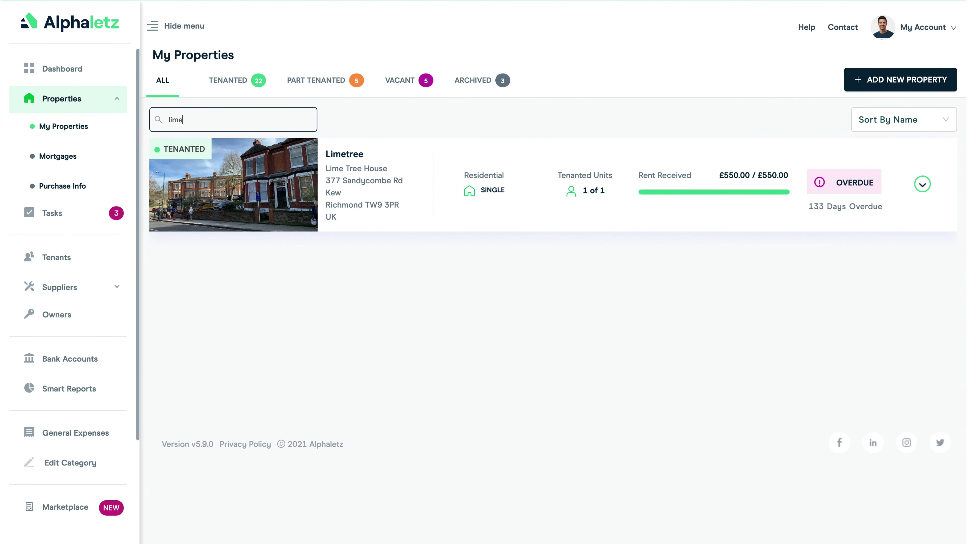
pyautogui.click(341, 156)
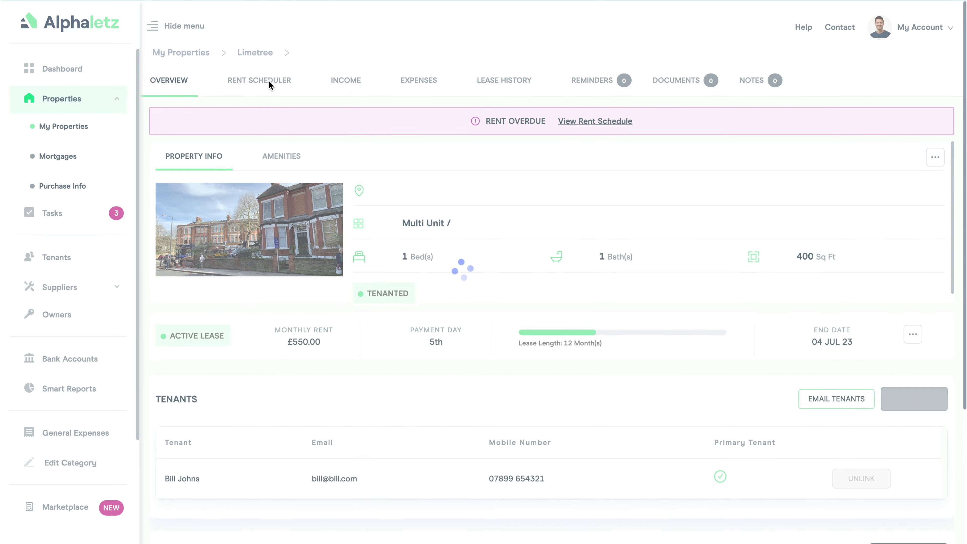
pyautogui.click(265, 84)
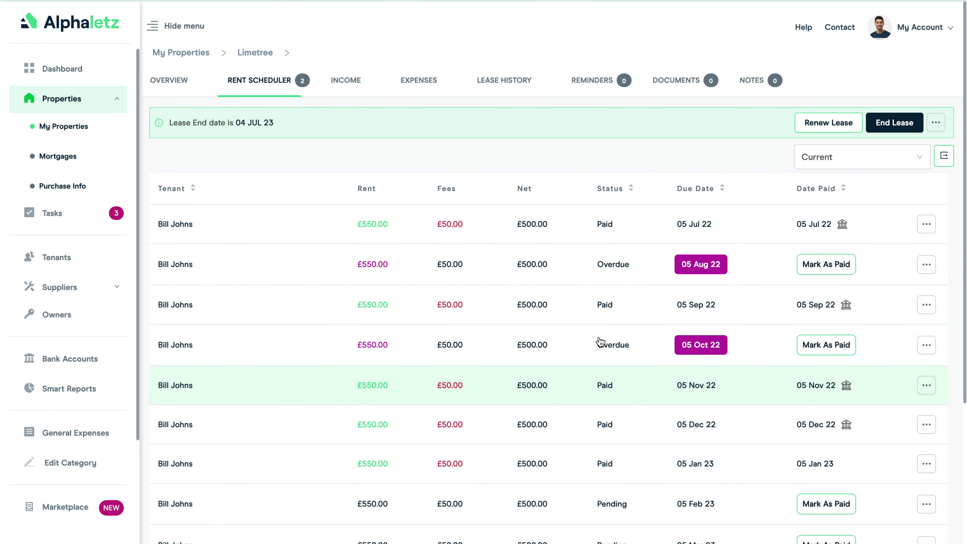
# Filter the dashboard to the Limetree property and examine the monthly income and expenses in its cash flow chart
pyautogui.click(56, 71)
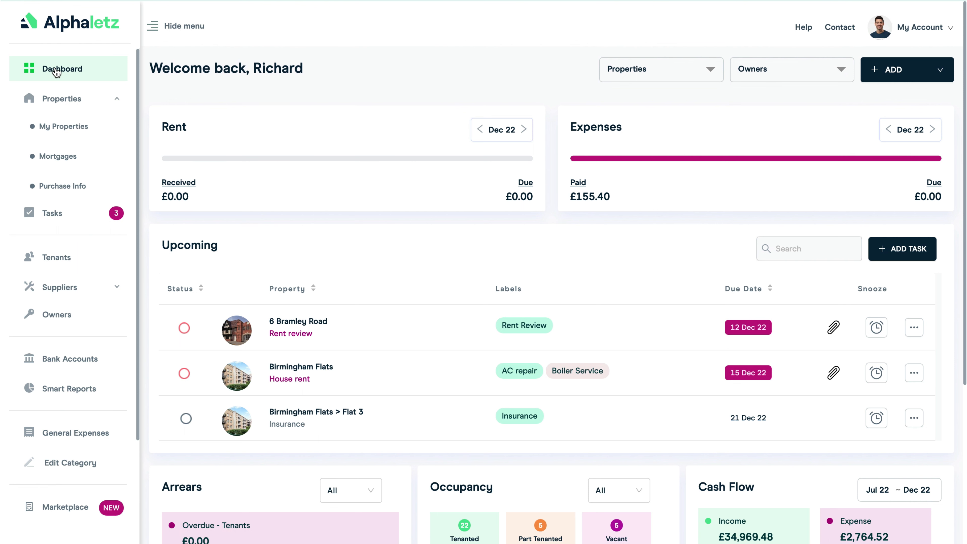
pyautogui.click(671, 72)
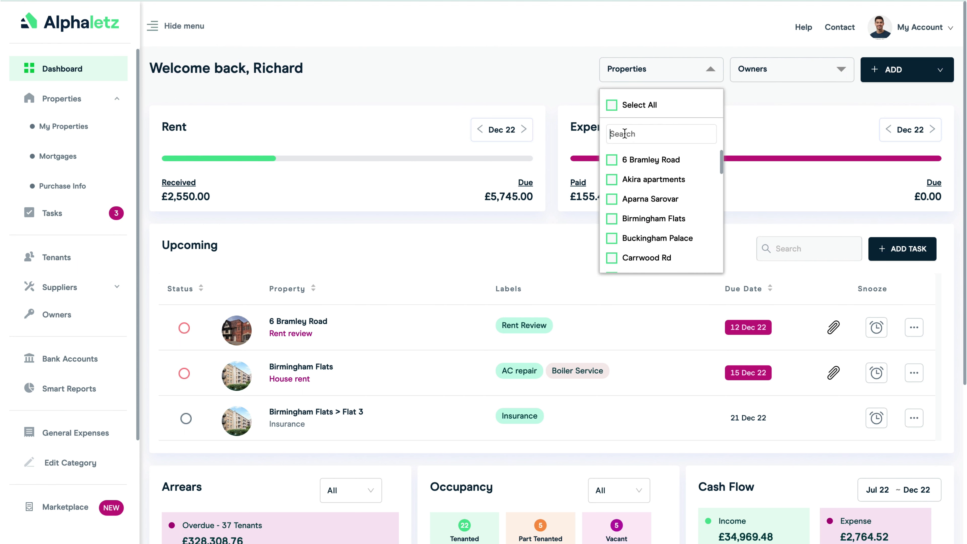
pyautogui.write('lime')
pyautogui.click(611, 160)
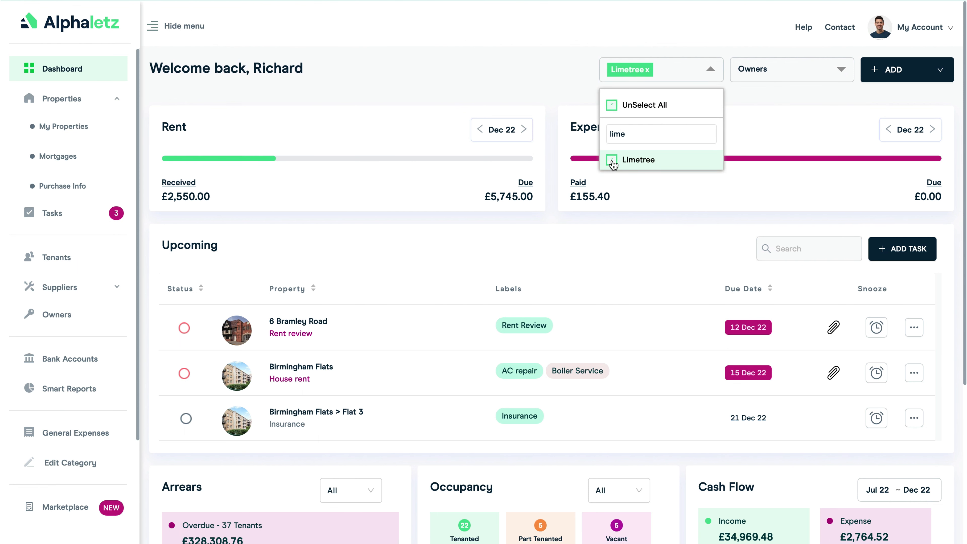
pyautogui.click(549, 81)
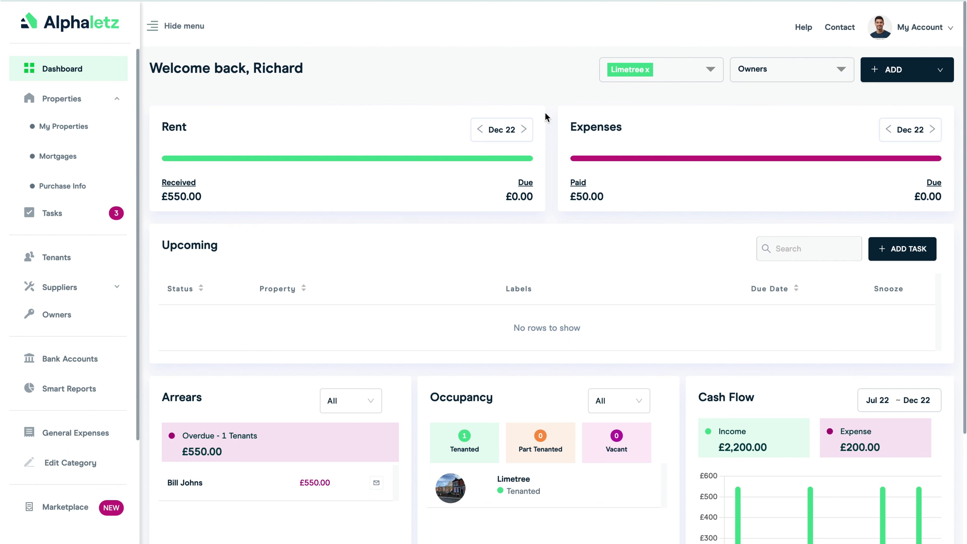
pyautogui.scroll(-3, 694, 373)
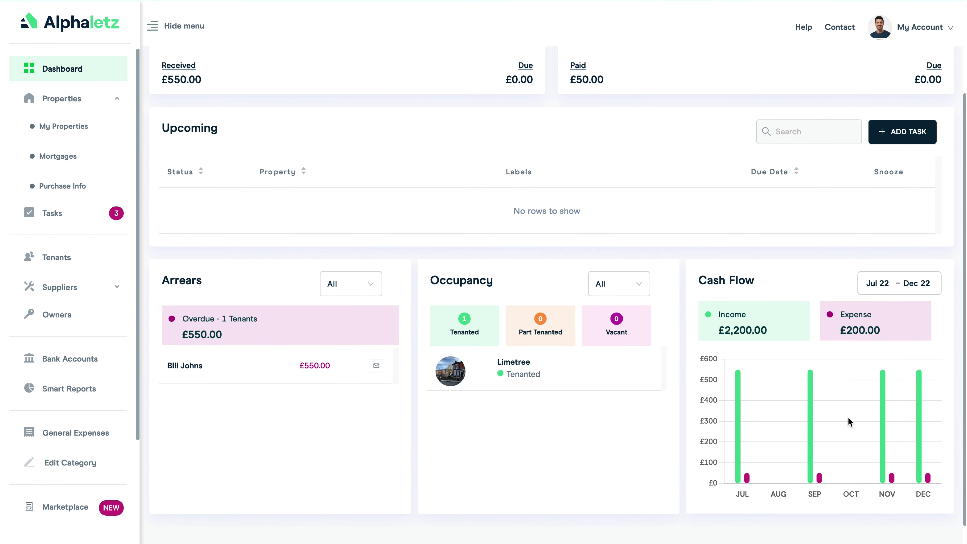
pyautogui.moveTo(739, 421)
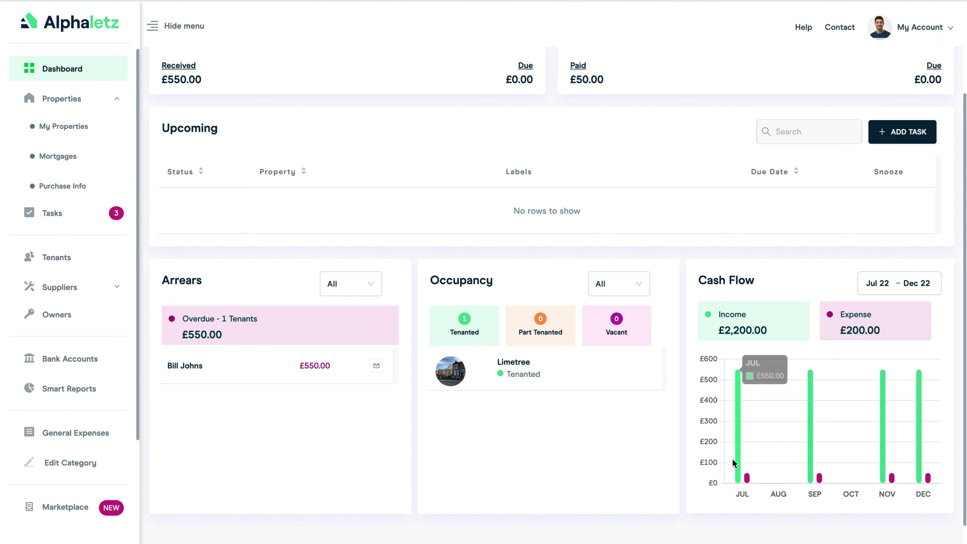
pyautogui.moveTo(749, 478)
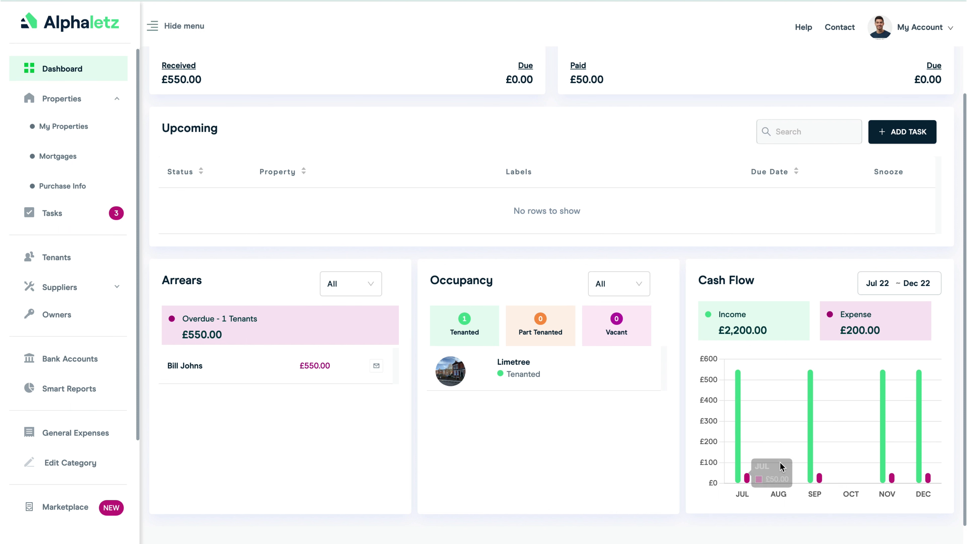
pyautogui.moveTo(810, 445)
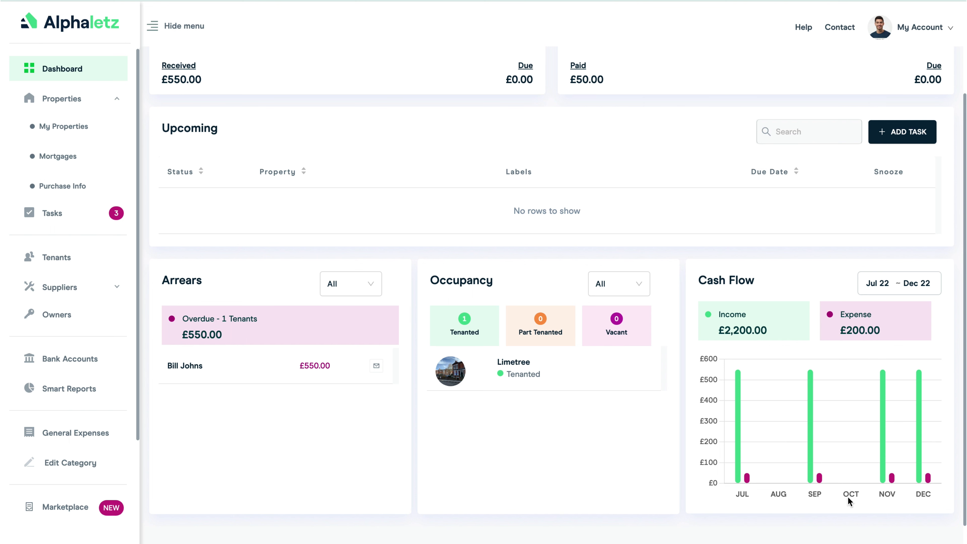
# Open Limetree's rent schedule from the dashboard and mark the 05 Aug 22 and 05 Oct 22 rents as paid
pyautogui.click(512, 364)
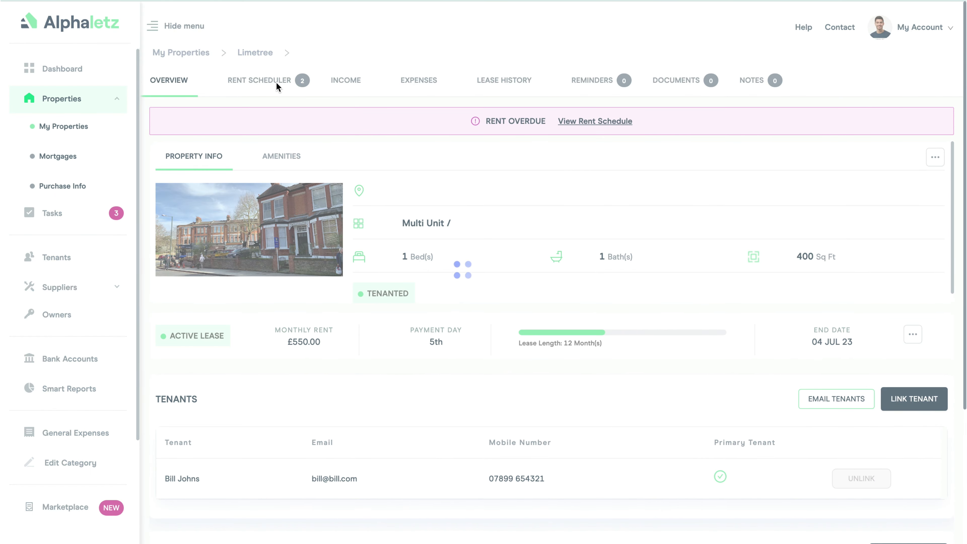
pyautogui.click(253, 82)
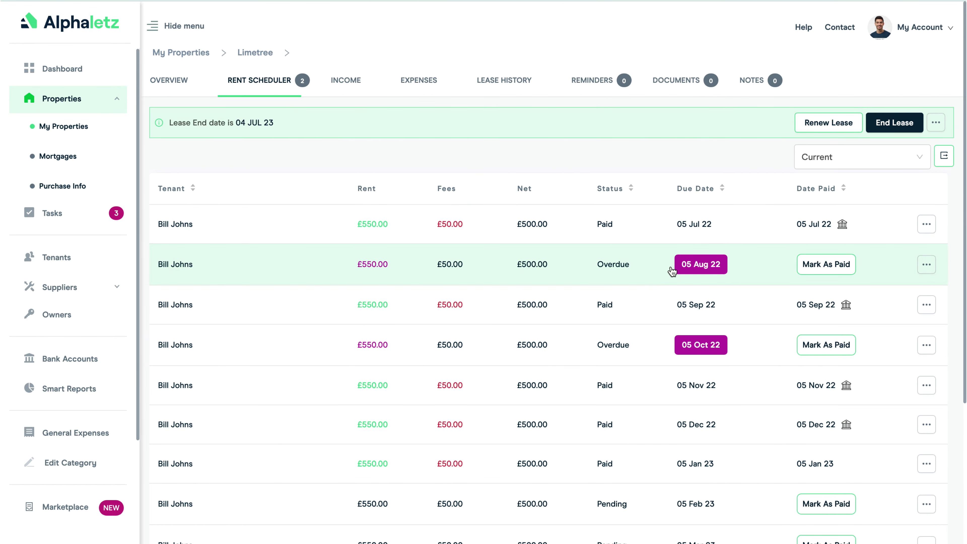
pyautogui.click(824, 264)
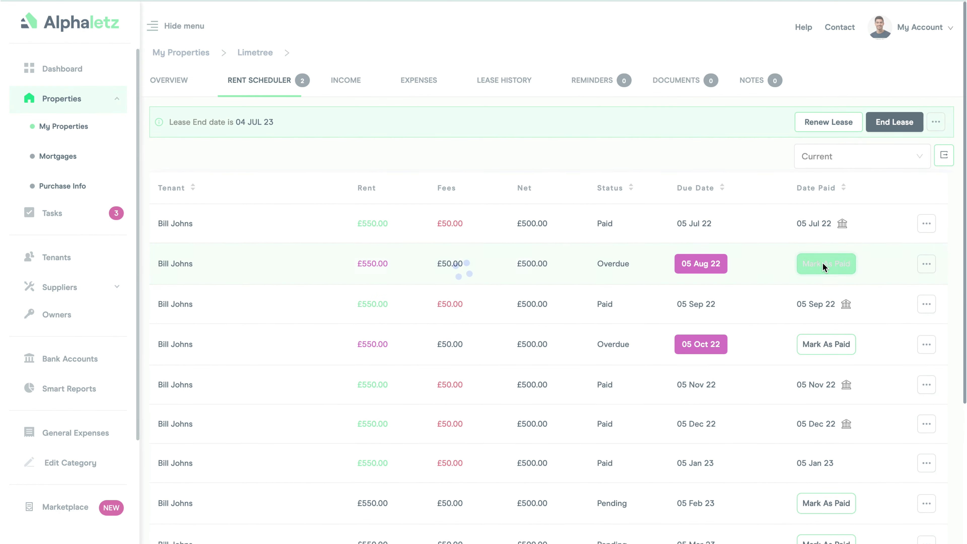
pyautogui.click(823, 344)
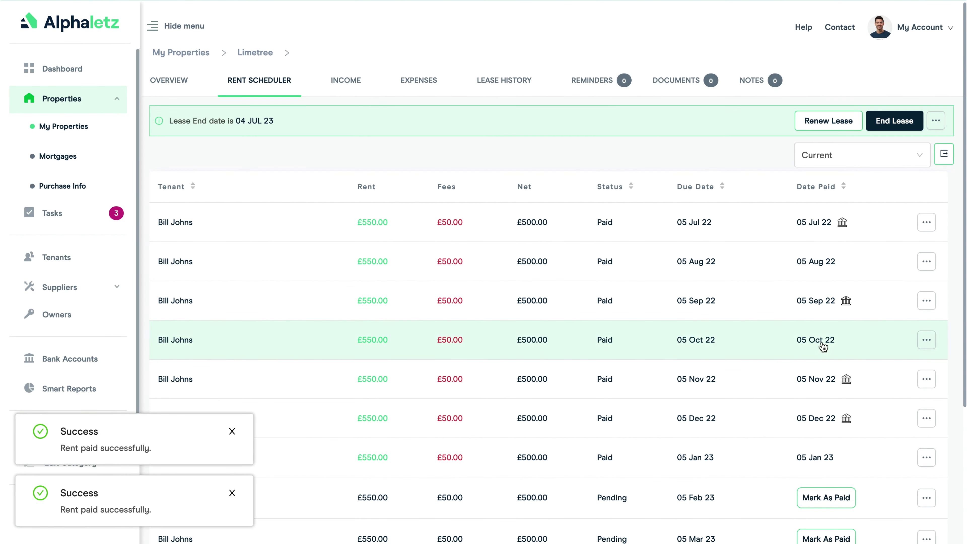
# Return to the dashboard, filter it to Limetree again and review the arrears and cash flow
pyautogui.click(61, 70)
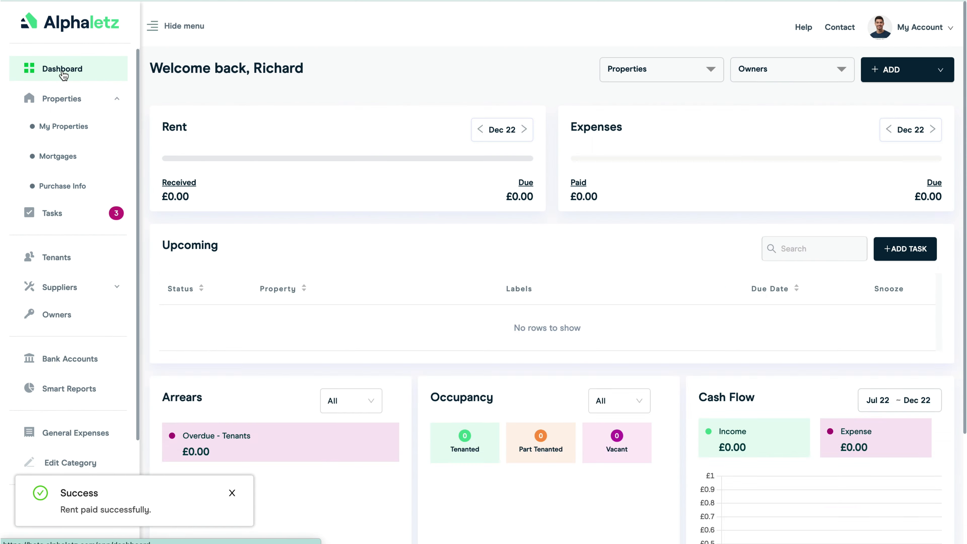
pyautogui.click(675, 72)
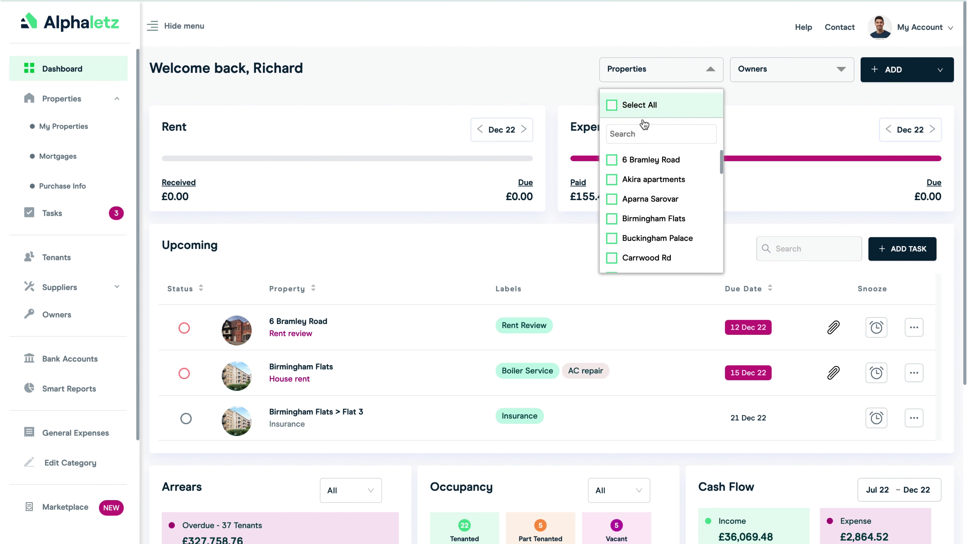
pyautogui.write('lime')
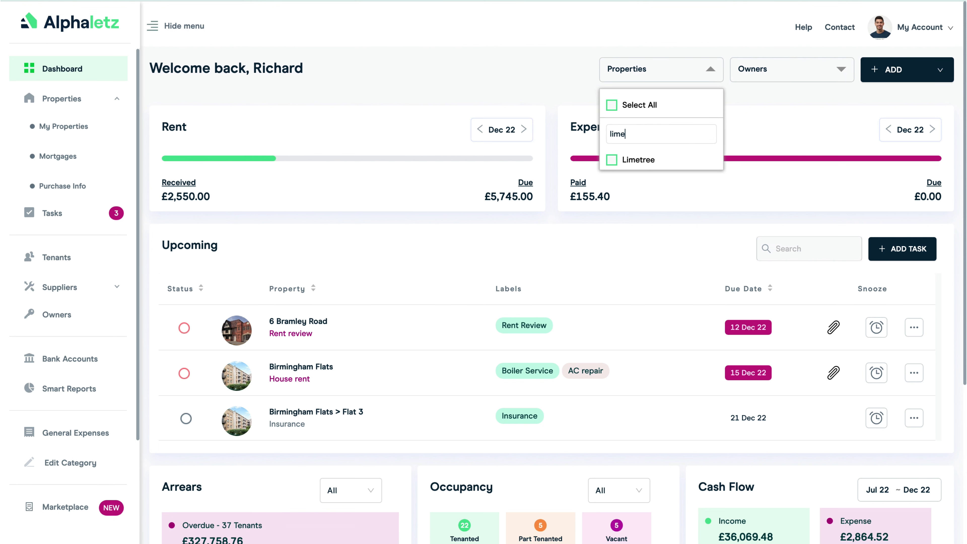
pyautogui.click(614, 160)
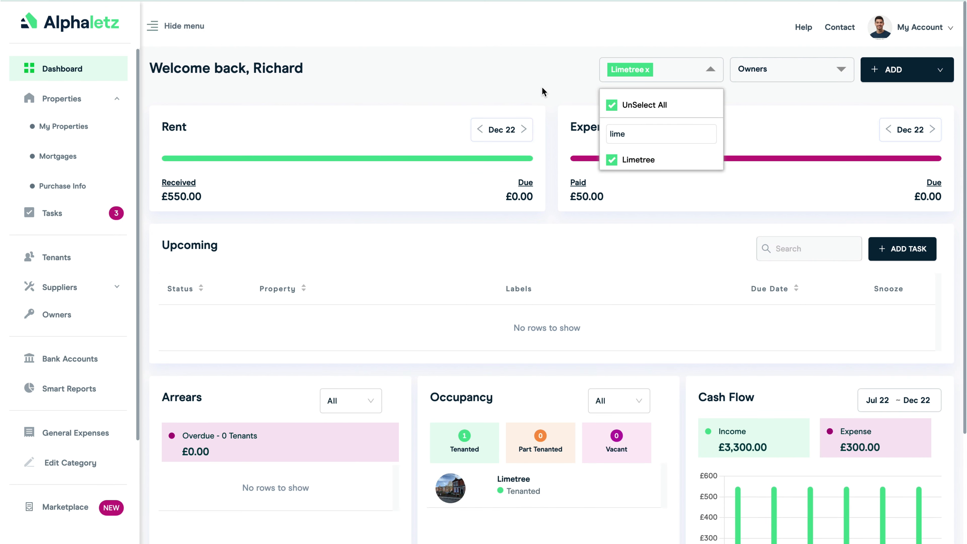
pyautogui.click(542, 91)
pyautogui.scroll(-3, 684, 424)
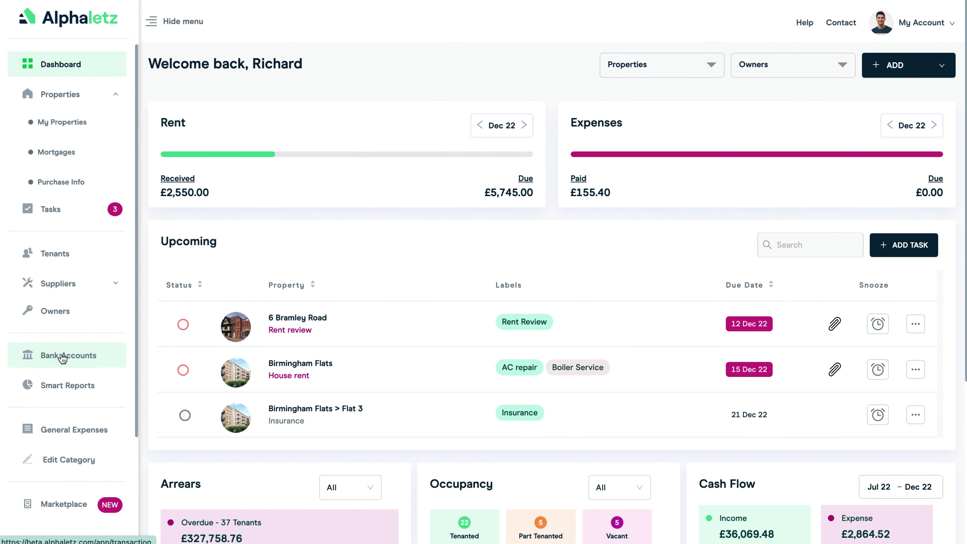
# Search the bank account transactions under review for "spark" and select all matches with Find & Match
pyautogui.click(63, 357)
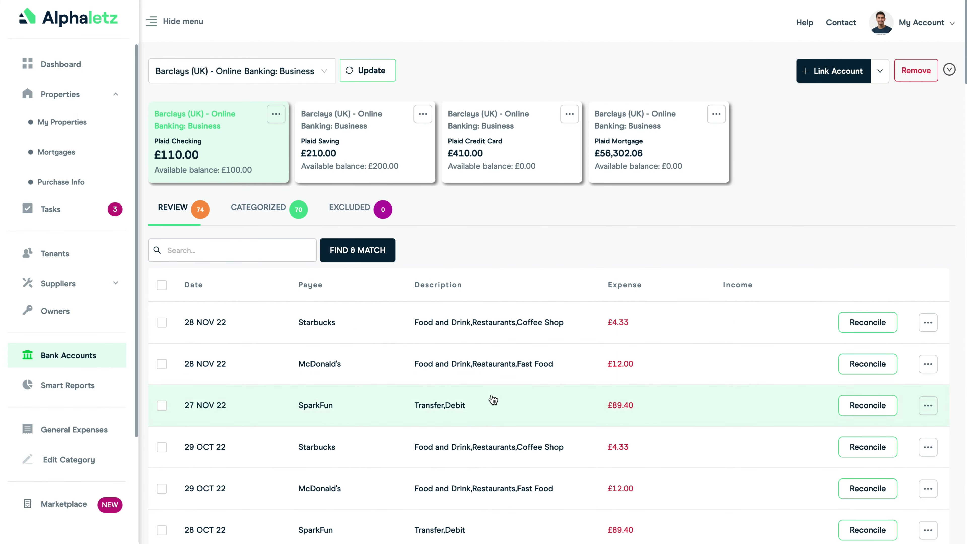
pyautogui.click(198, 248)
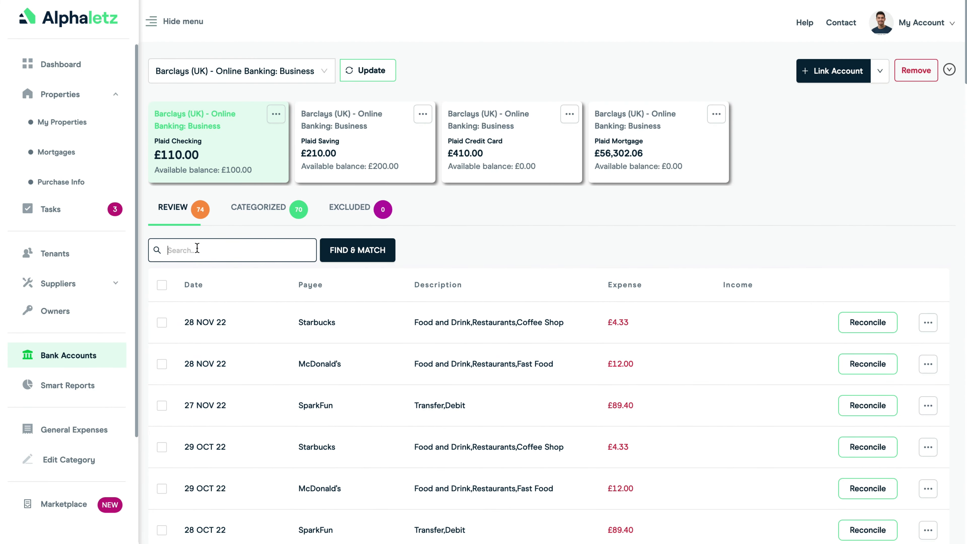
pyautogui.write('spark')
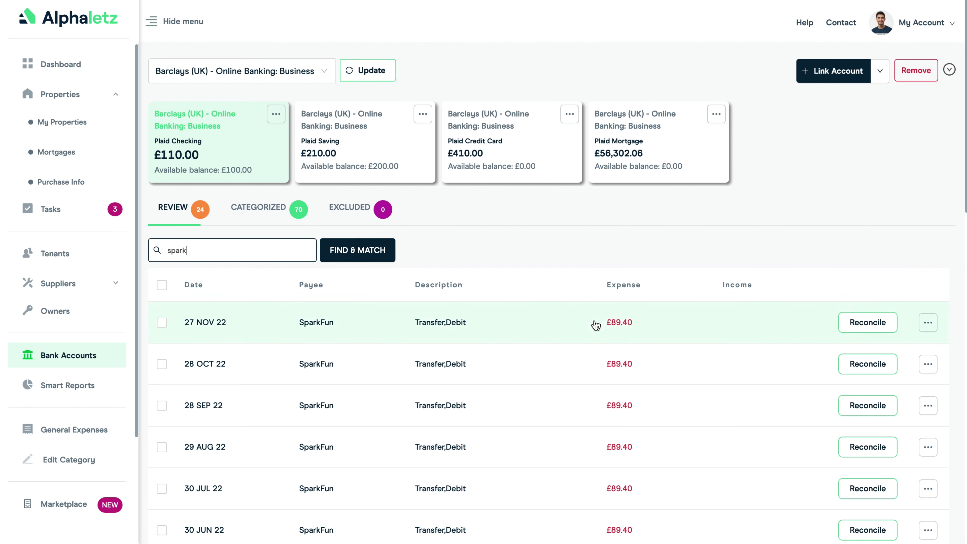
pyautogui.click(359, 252)
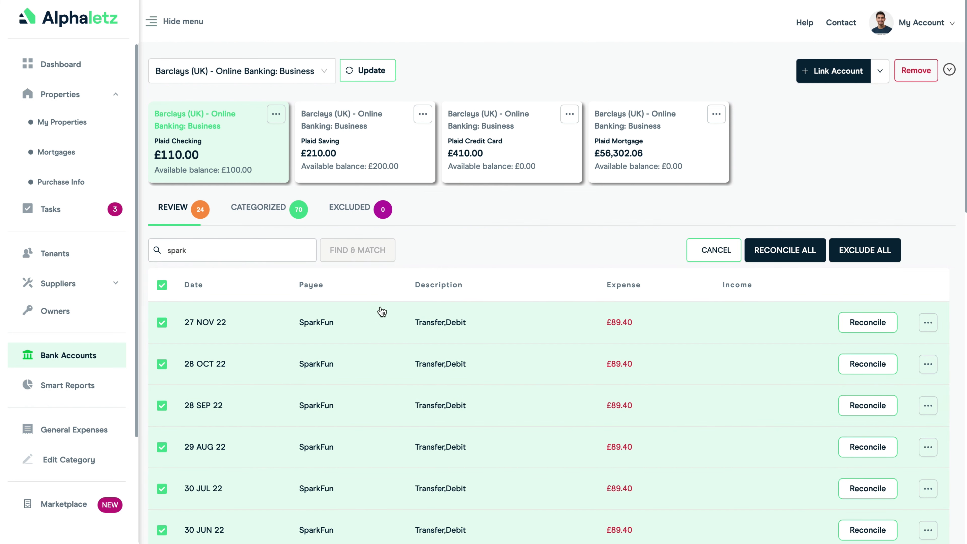
# Deselect the 28 SEP 22 and 30 JUL 22 SparkFun transactions from the matched selection
pyautogui.scroll(-2, 384, 330)
pyautogui.click(163, 334)
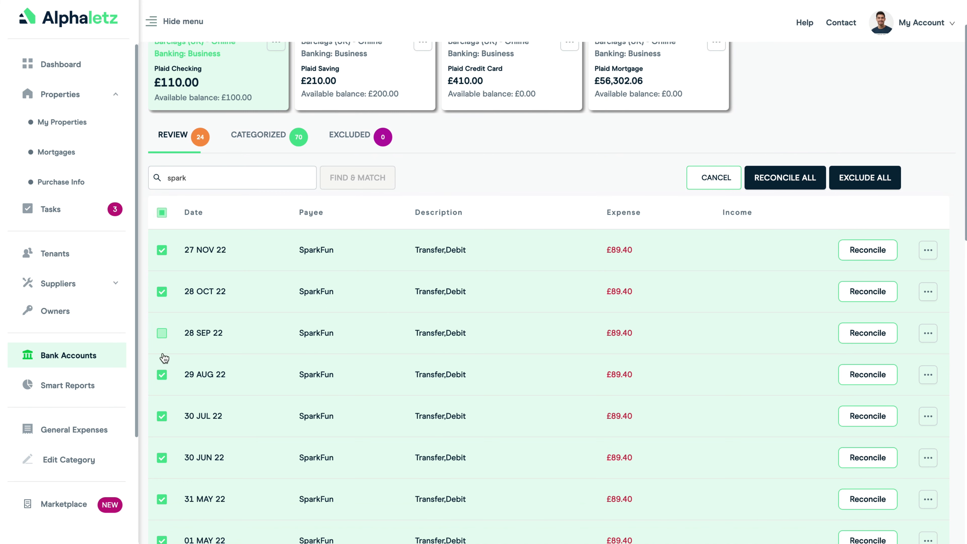
pyautogui.click(162, 417)
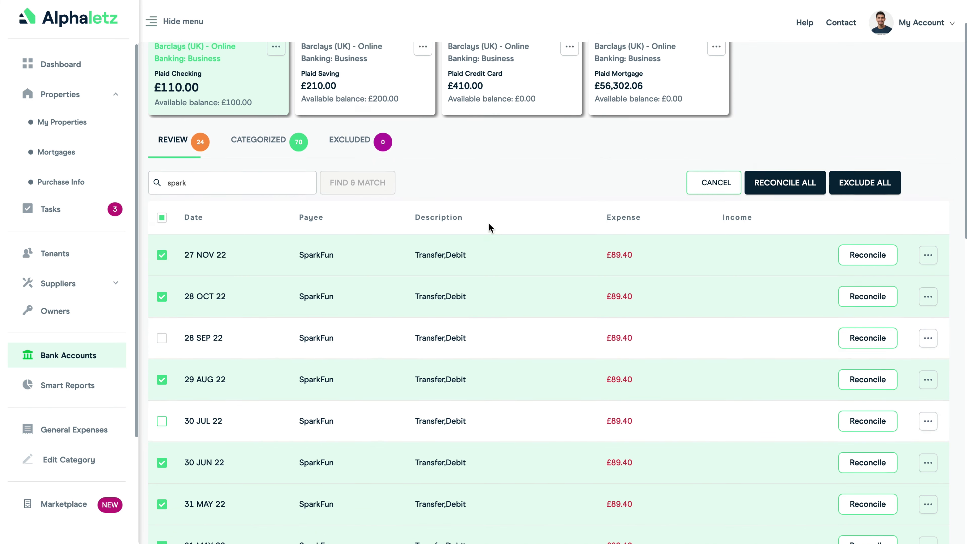
# Start reconciling all selected SparkFun transactions as one bulk expense with AJ Electrics (Coleshill) Ltd as the payee
pyautogui.scroll(2, 489, 222)
pyautogui.click(787, 251)
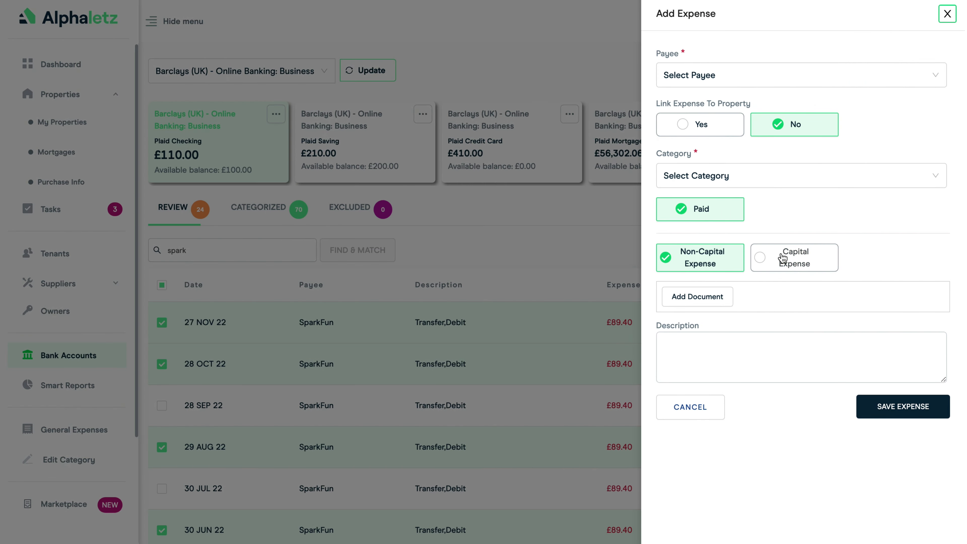
pyautogui.click(725, 78)
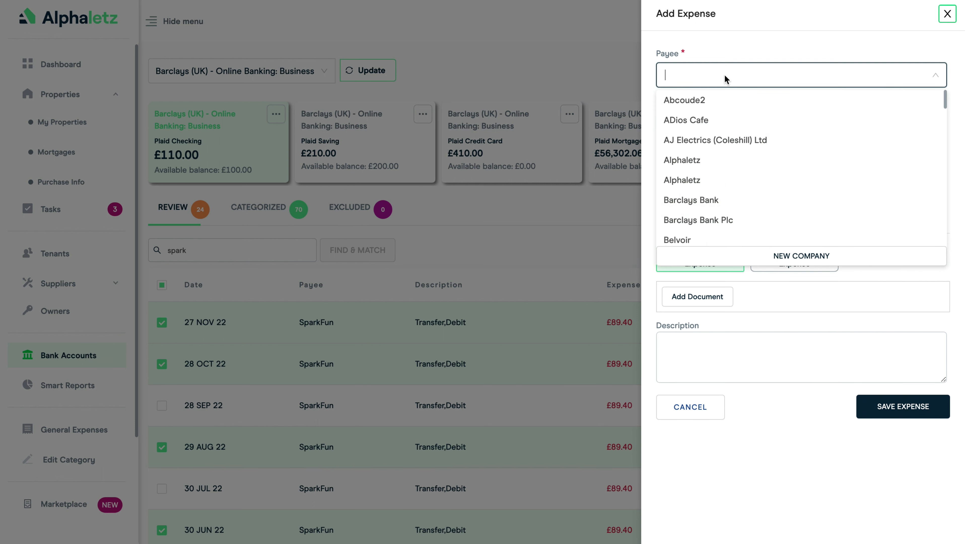
pyautogui.click(704, 142)
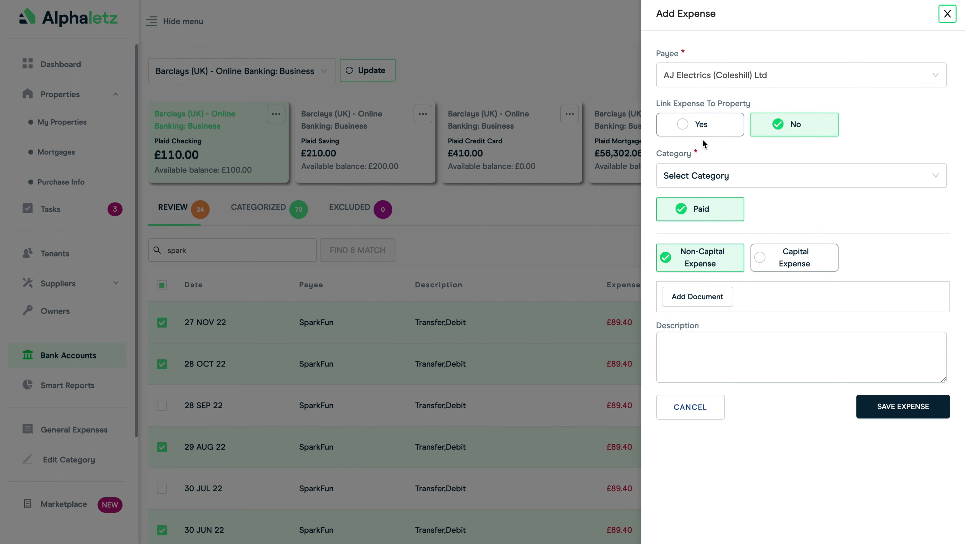
# Link the bulk expense to a property and choose Limetree
pyautogui.click(685, 128)
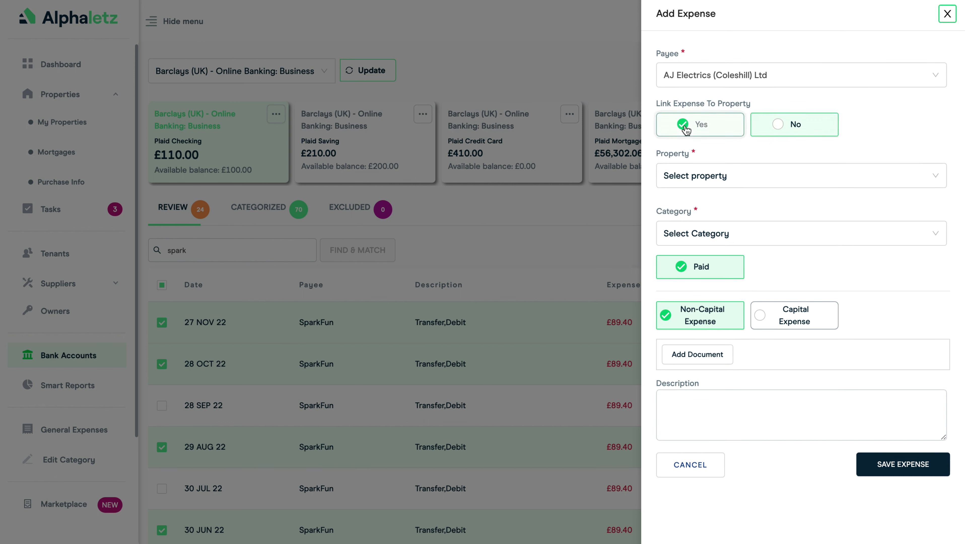
pyautogui.click(701, 176)
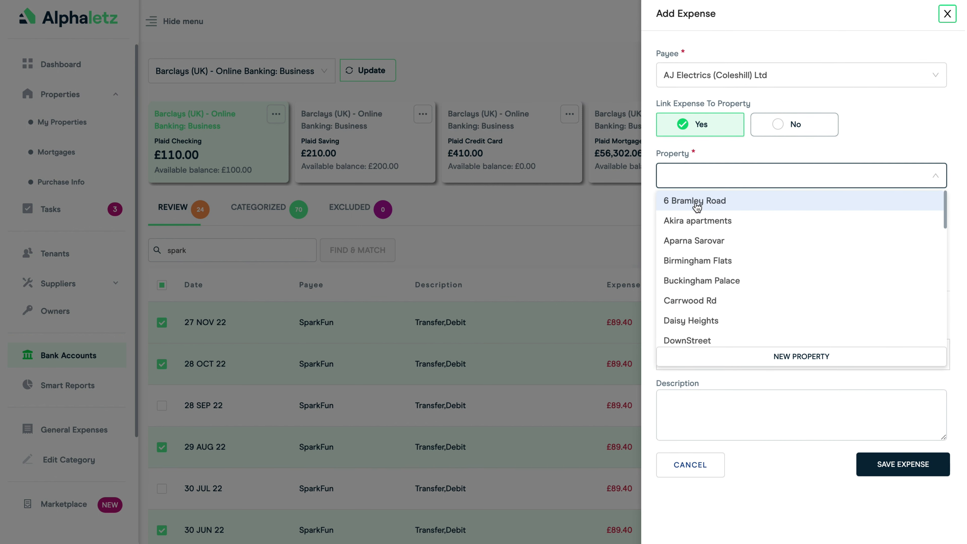
pyautogui.scroll(-3, 693, 269)
pyautogui.scroll(-4, 691, 270)
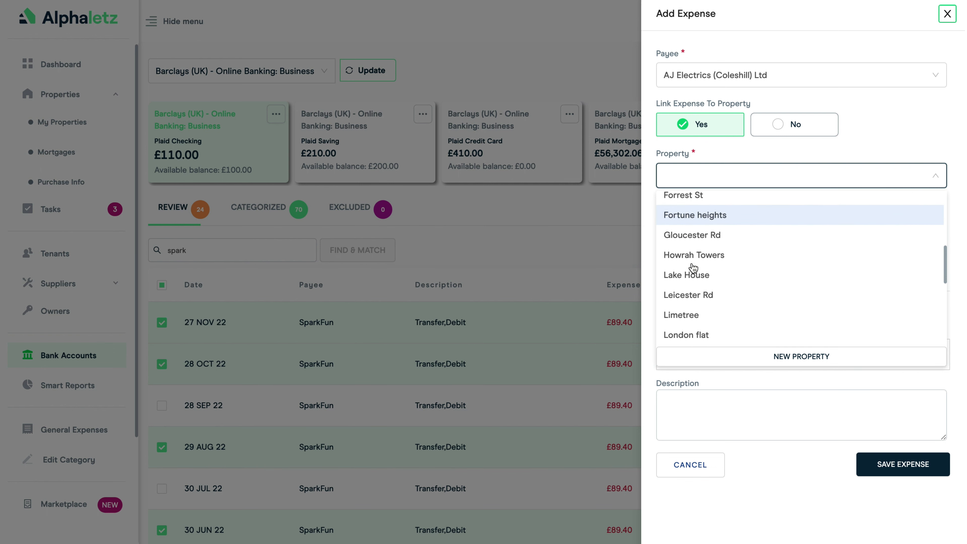
pyautogui.click(681, 315)
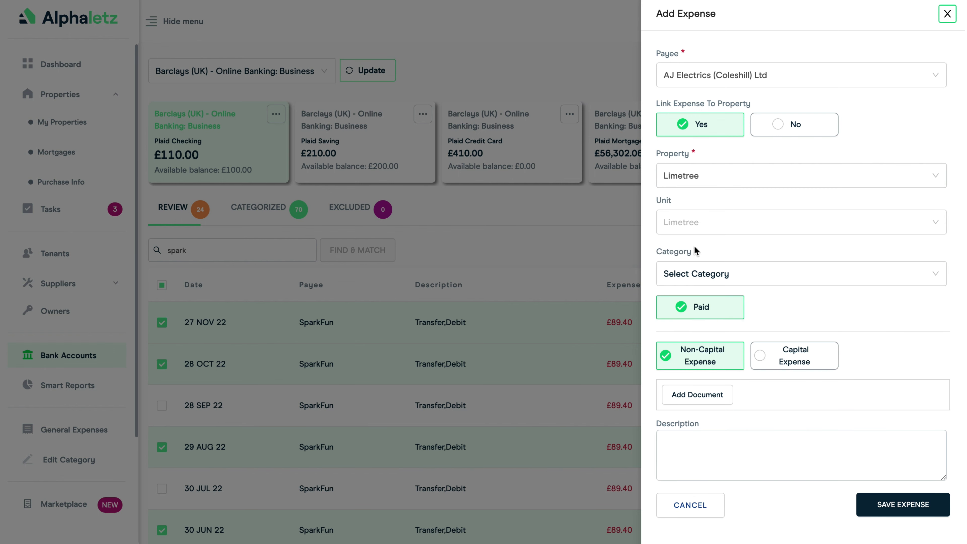
# Categorize the expense as Property Repairs and Maintenance, describe it as "Electrical insurance" and save it
pyautogui.click(699, 275)
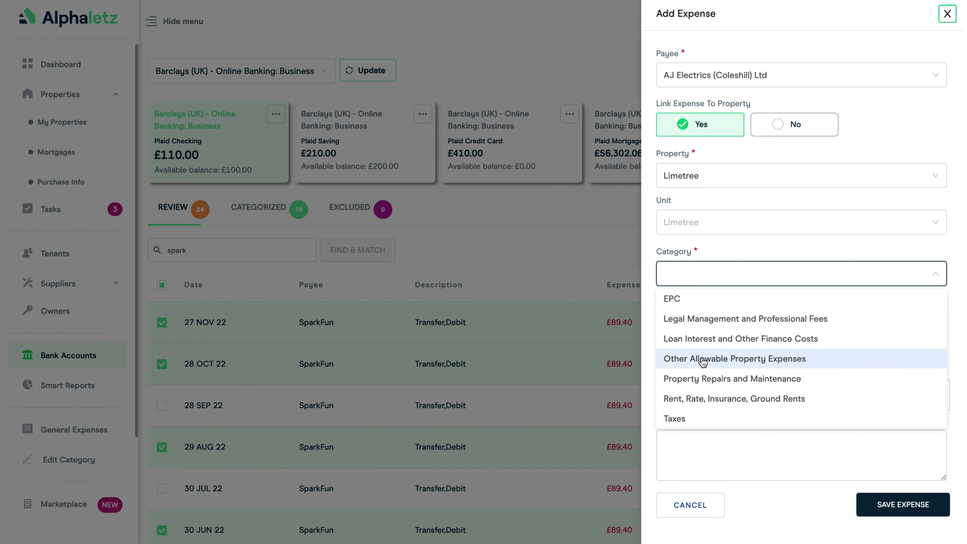
pyautogui.click(709, 379)
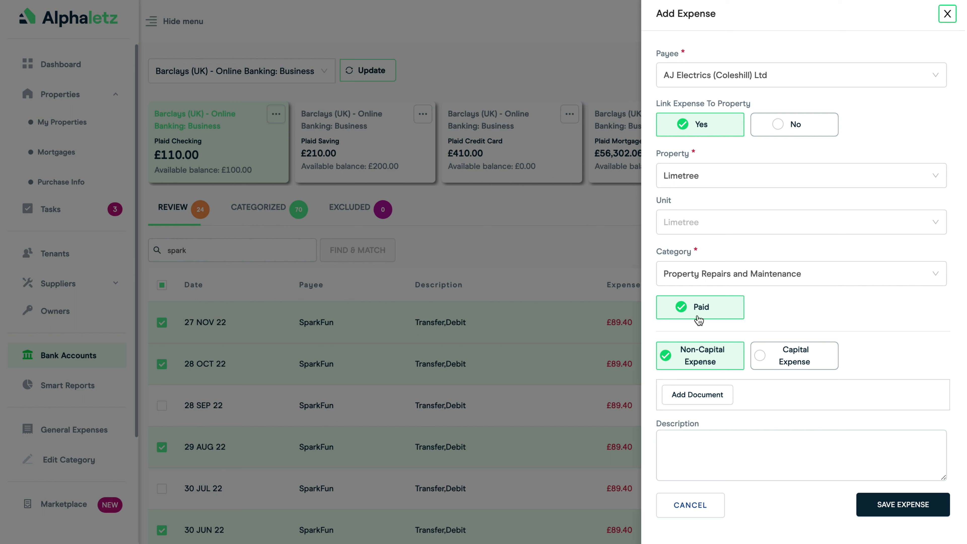
pyautogui.click(680, 440)
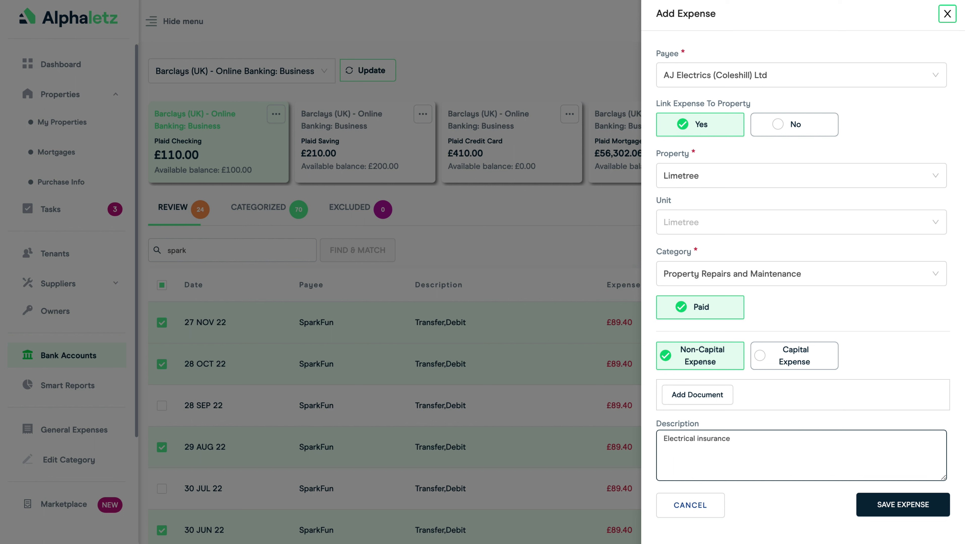
pyautogui.click(901, 510)
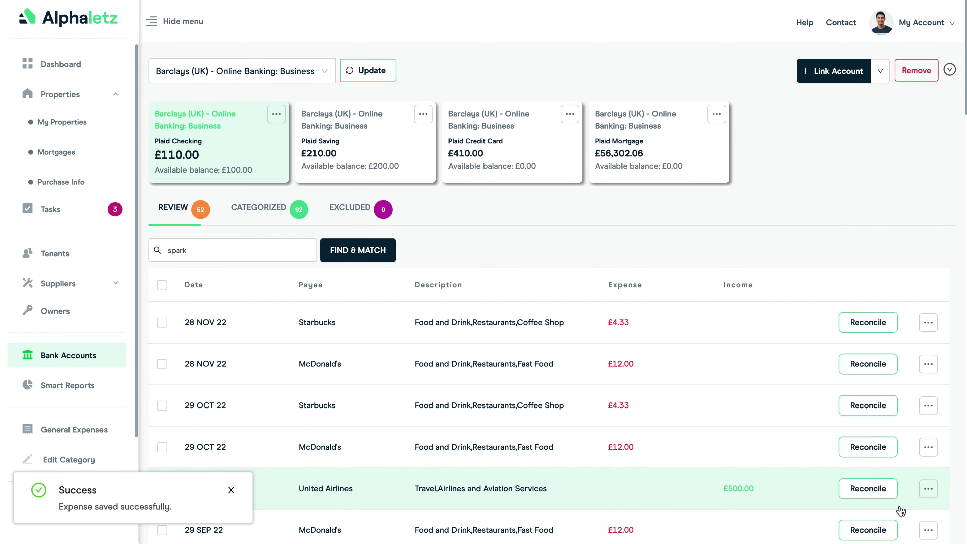
# Search the bank account's categorized transactions for "aj" to check the reconciled payments
pyautogui.click(254, 209)
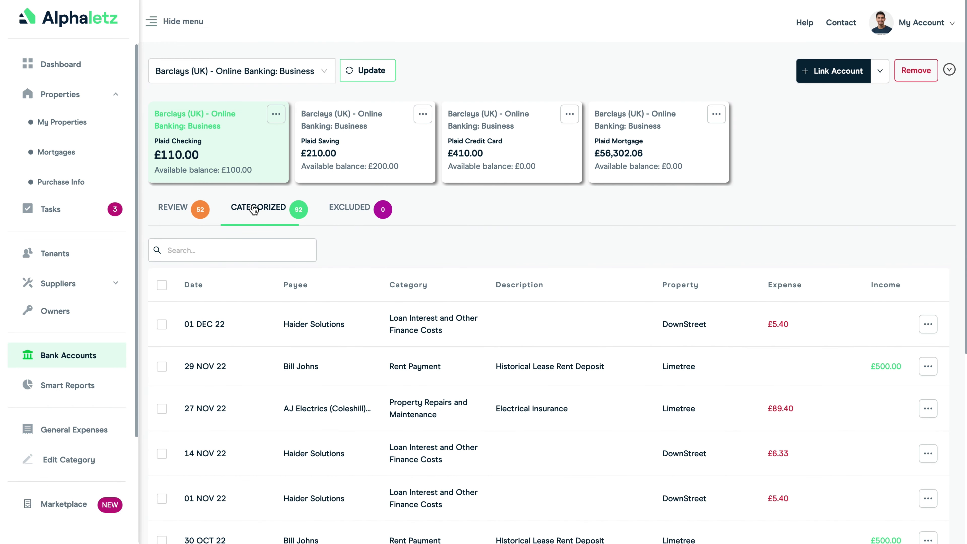
pyautogui.click(210, 247)
pyautogui.write('aj')
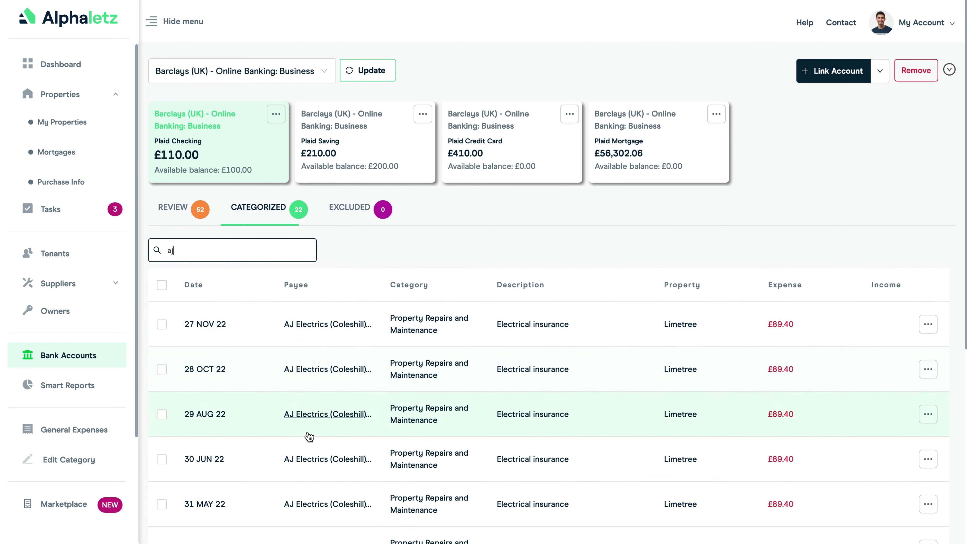
# Open Limetree's expenses from the 27 NOV 22 transaction and search them for "aj" to check the total
pyautogui.click(678, 326)
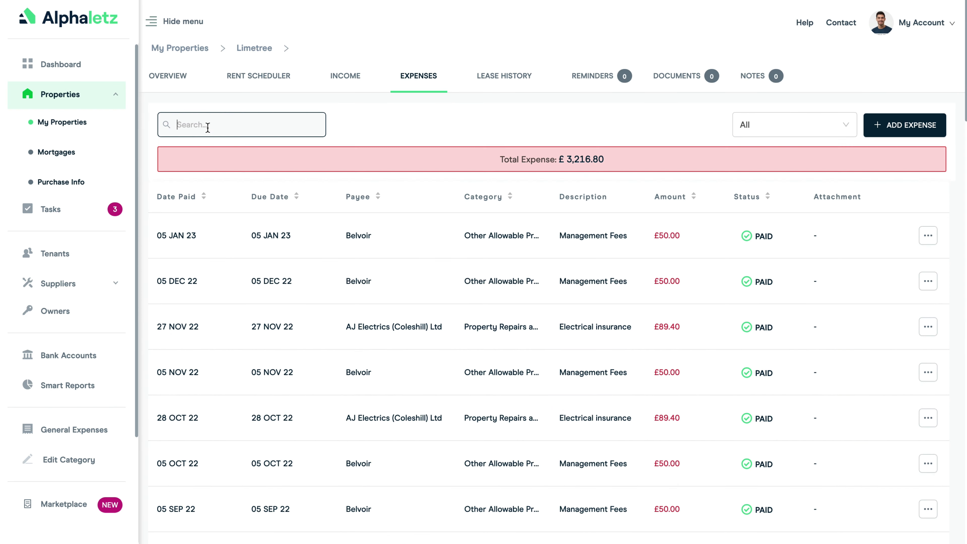
pyautogui.click(207, 127)
pyautogui.write('aj')
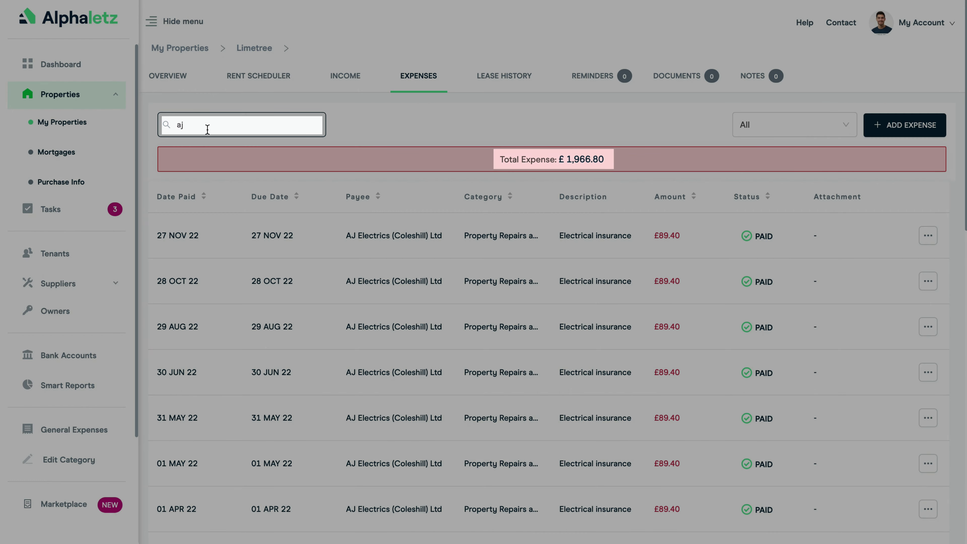
pyautogui.press('BackSpace')
pyautogui.press('BackSpace')
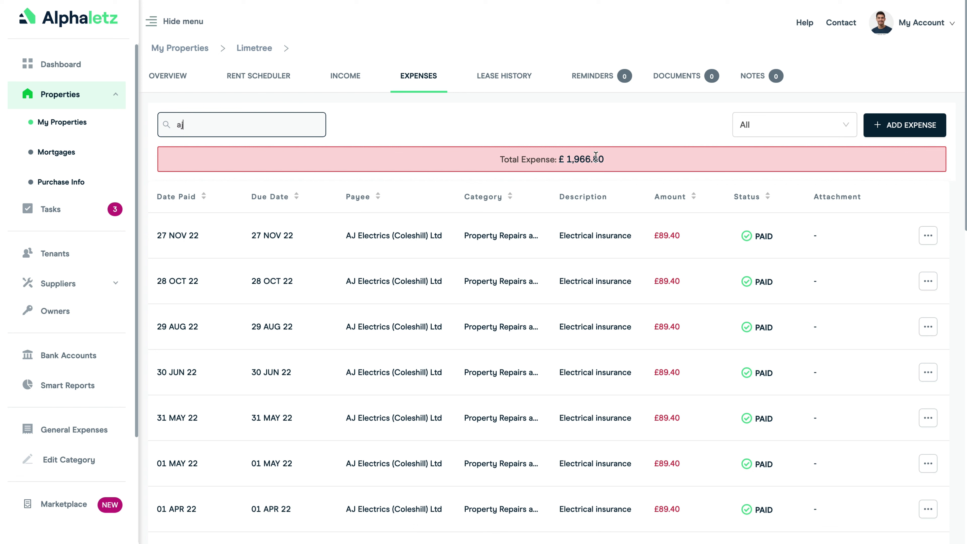
# Return to the dashboard, filter it to Limetree and examine the August and November expenses in the cash flow chart
pyautogui.click(58, 70)
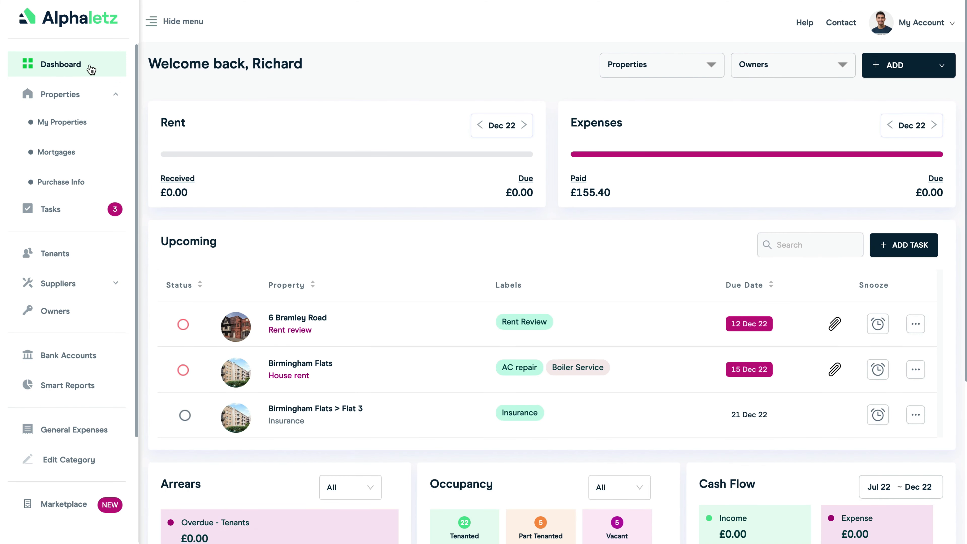
pyautogui.click(664, 67)
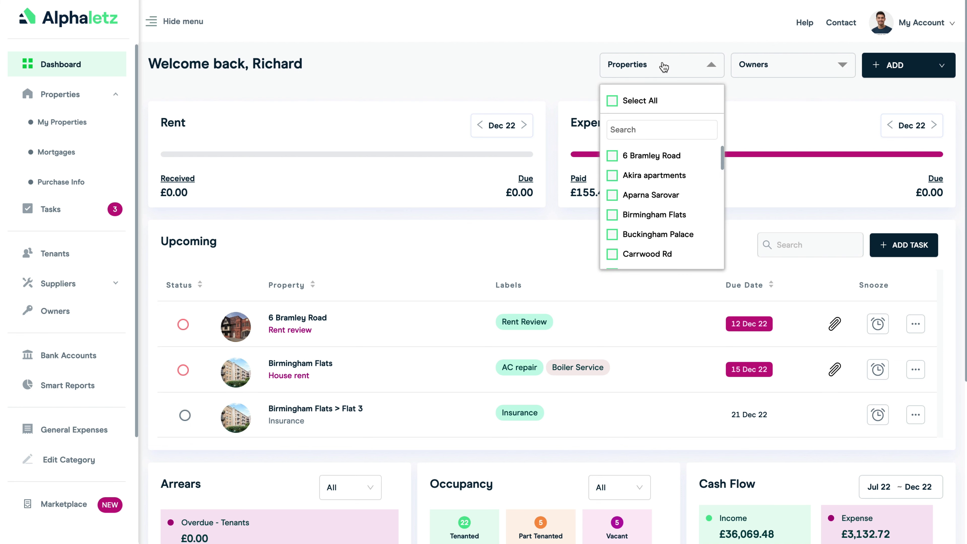
pyautogui.click(638, 131)
pyautogui.write('lime')
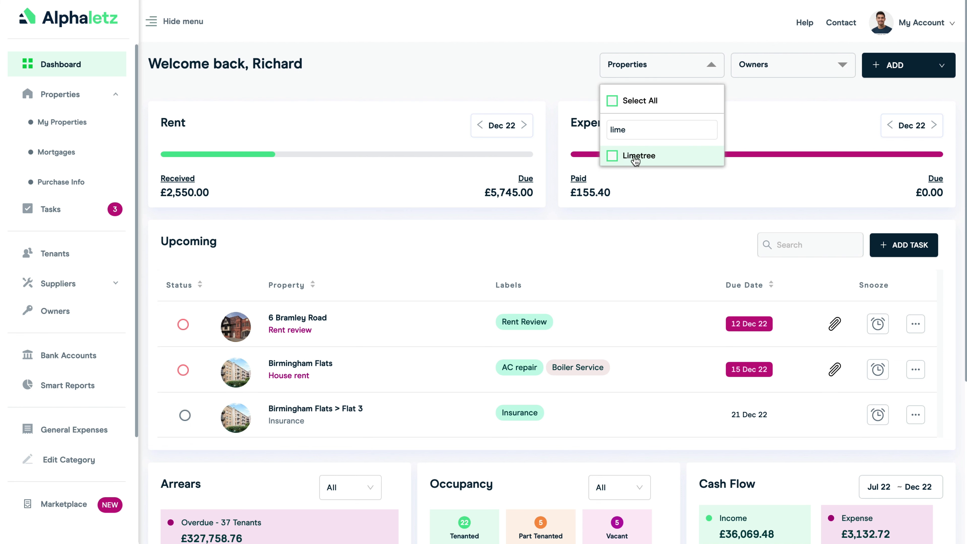
pyautogui.click(631, 158)
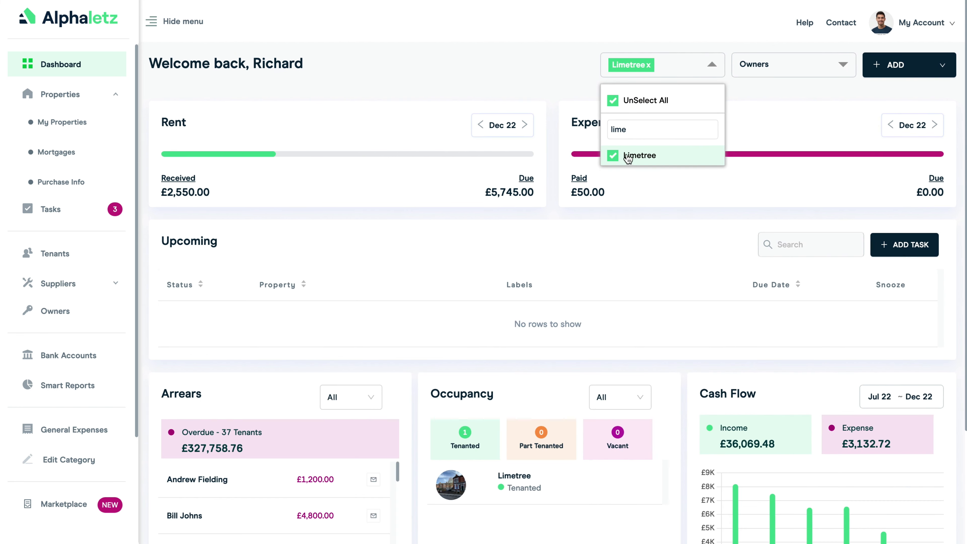
pyautogui.click(538, 90)
pyautogui.scroll(-4, 690, 356)
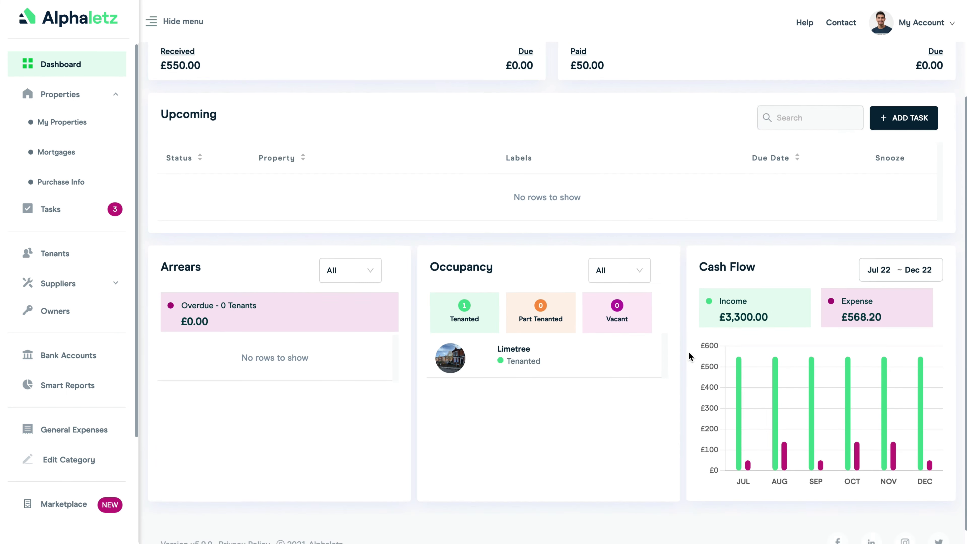
pyautogui.moveTo(786, 442)
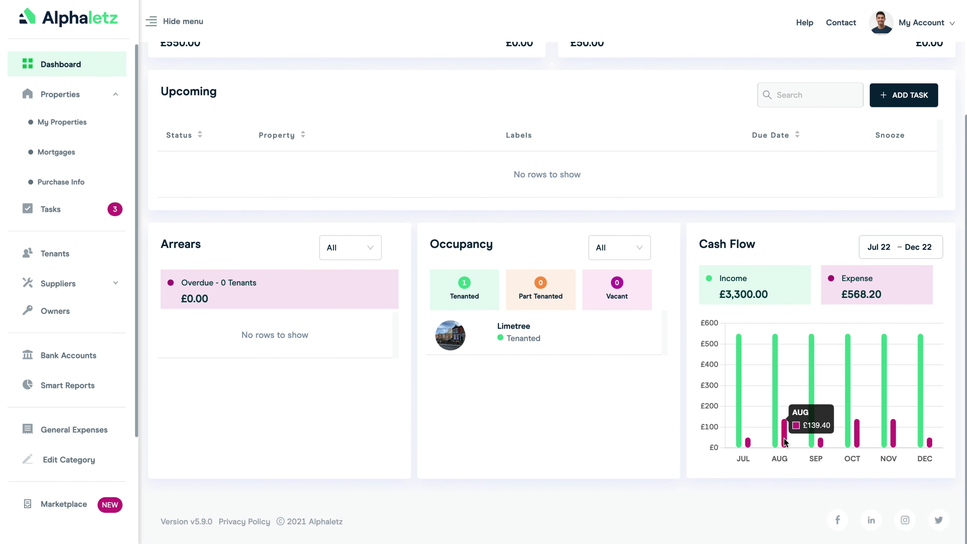
pyautogui.moveTo(894, 443)
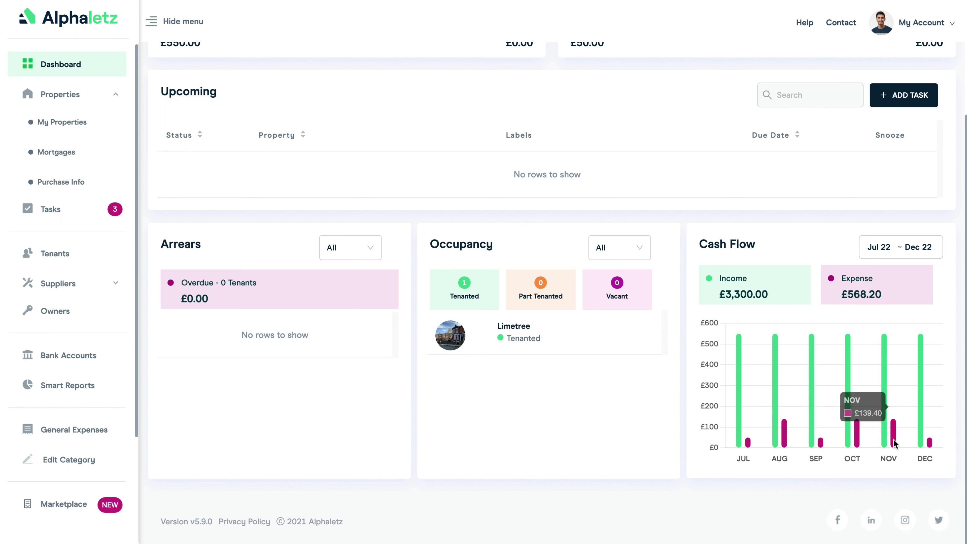